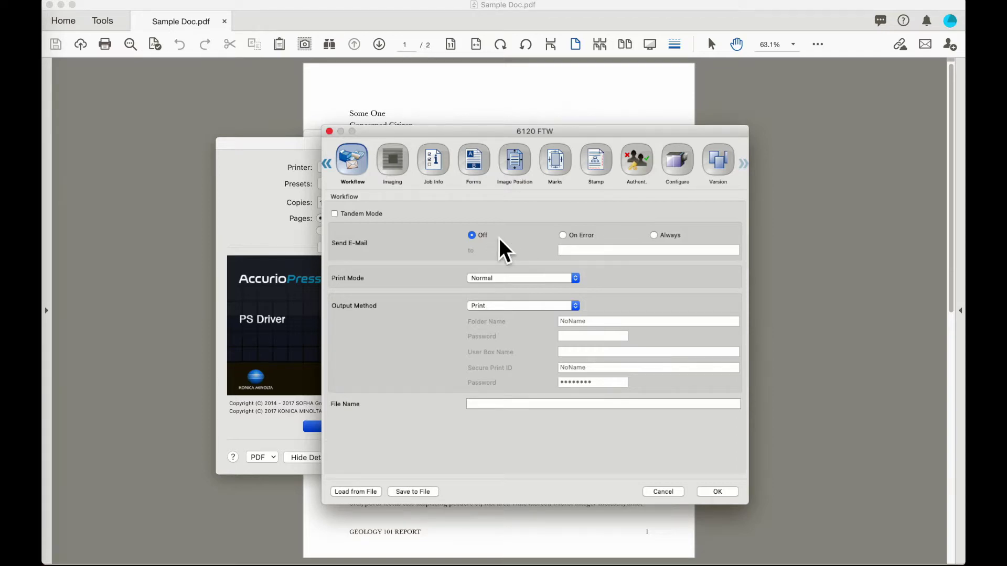
pyautogui.click(565, 236)
pyautogui.click(654, 235)
pyautogui.click(583, 252)
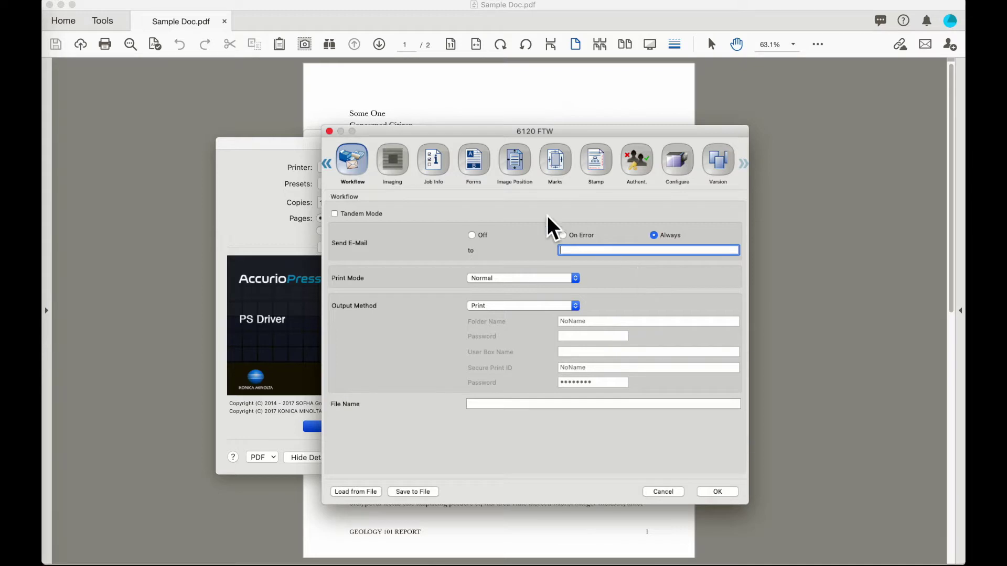
pyautogui.click(472, 235)
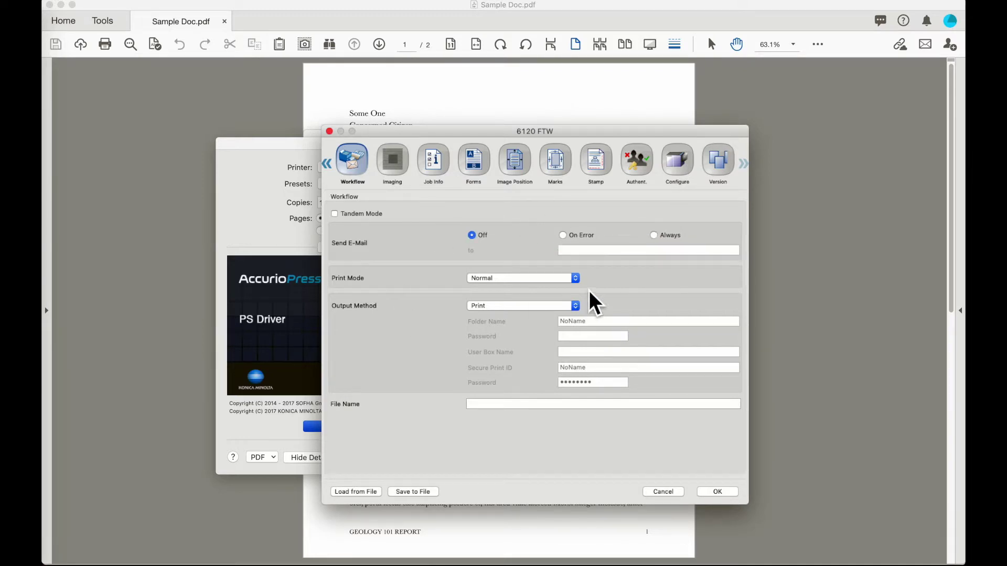
pyautogui.click(575, 279)
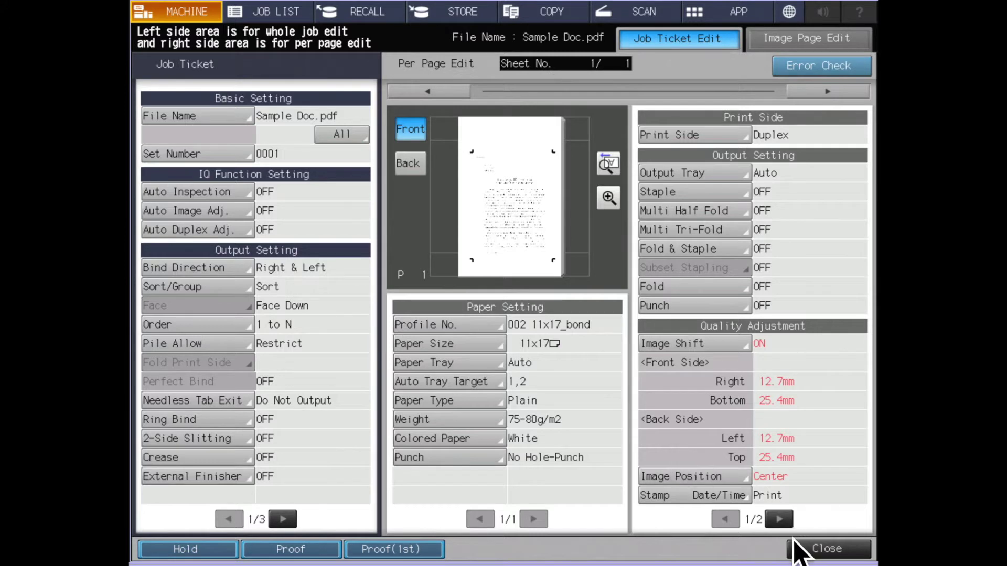
# Close the Sample Doc.pdf Job Ticket Edit screen to return to the MACHINE screen
pyautogui.click(839, 549)
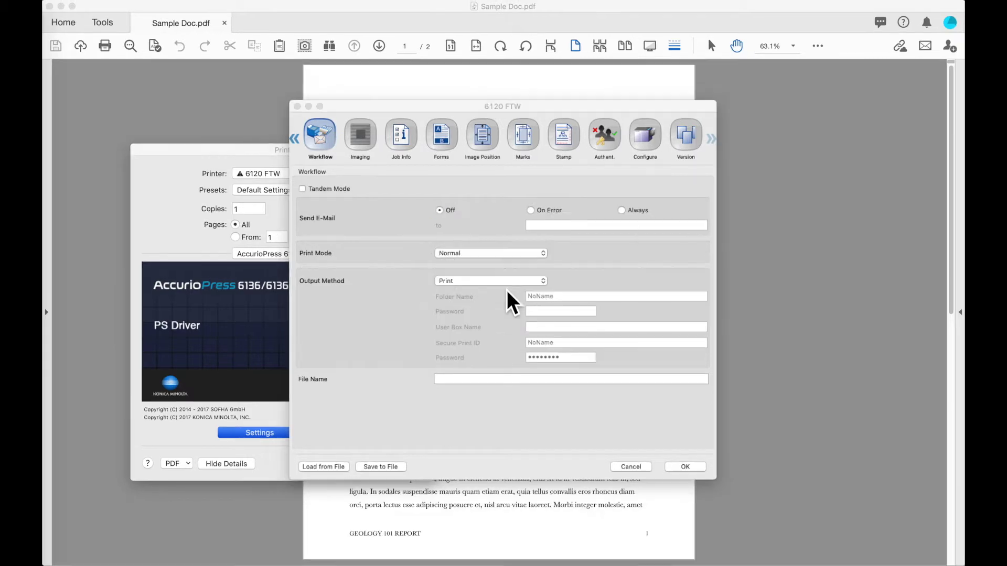
# Set the driver's Output Method to Store on HDD
pyautogui.click(544, 282)
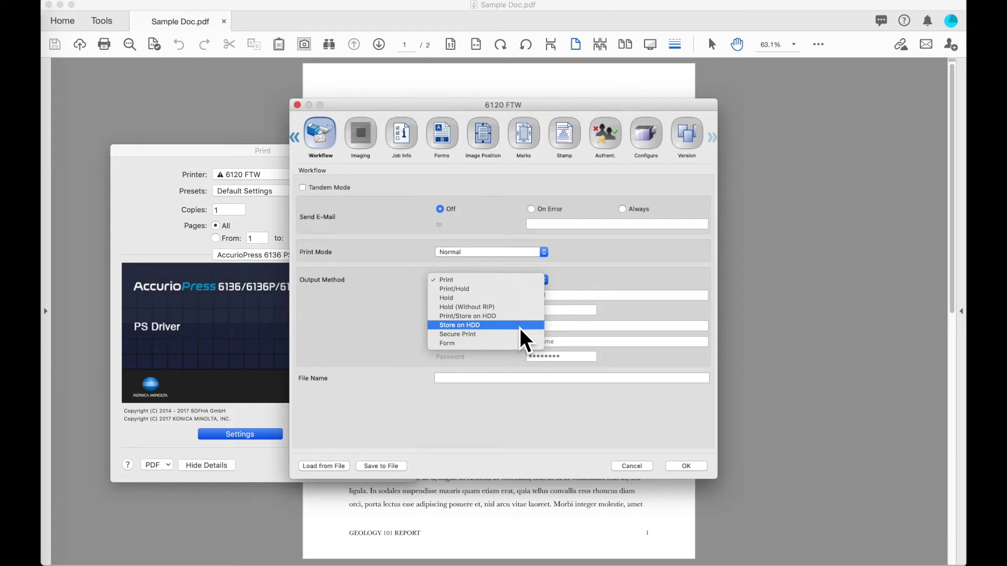
pyautogui.click(521, 326)
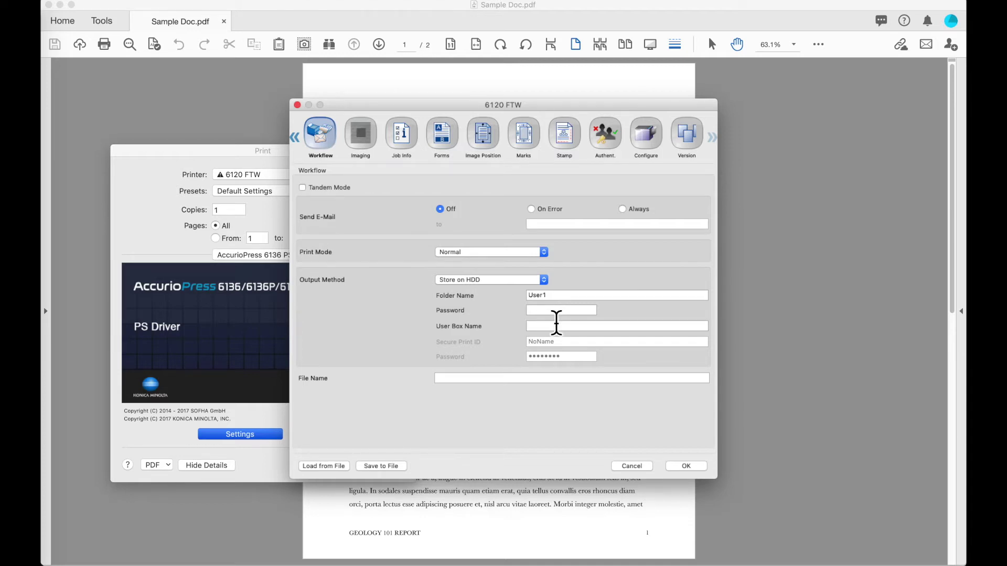
# Enter and confirm the User1 folder password, set User Box Name to Two, and confirm
pyautogui.click(556, 315)
pyautogui.write('•••')
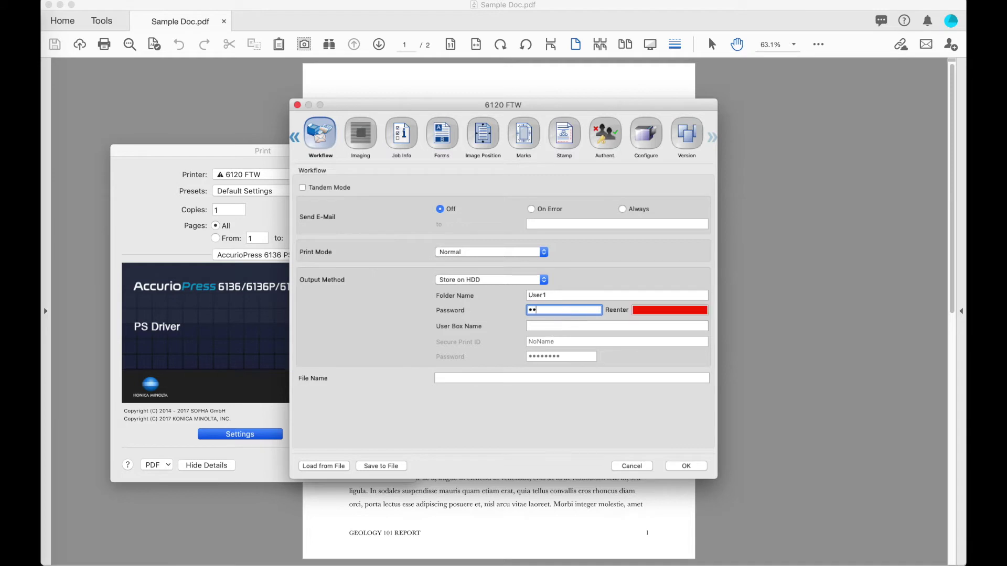
pyautogui.click(655, 312)
pyautogui.write('•••')
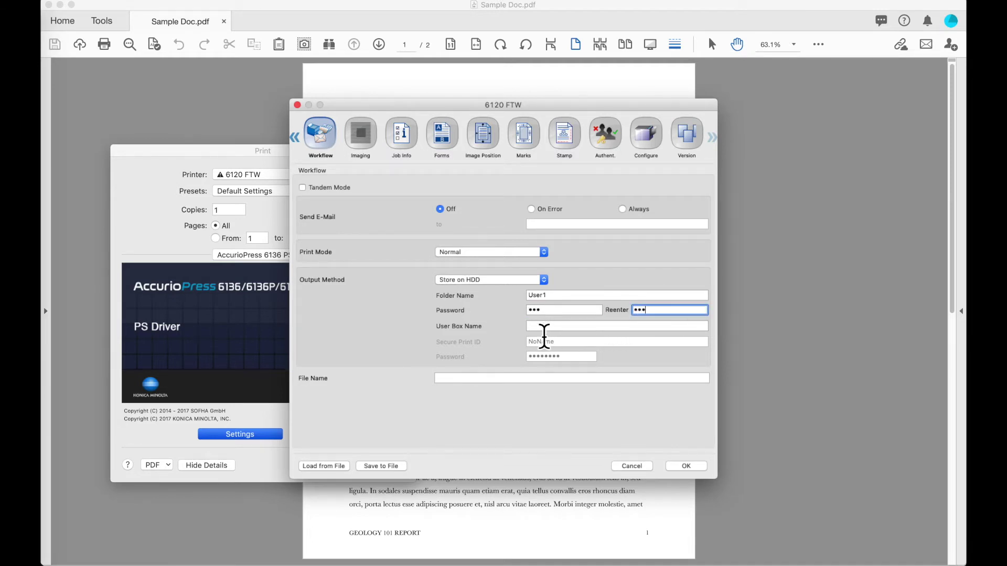
pyautogui.click(545, 330)
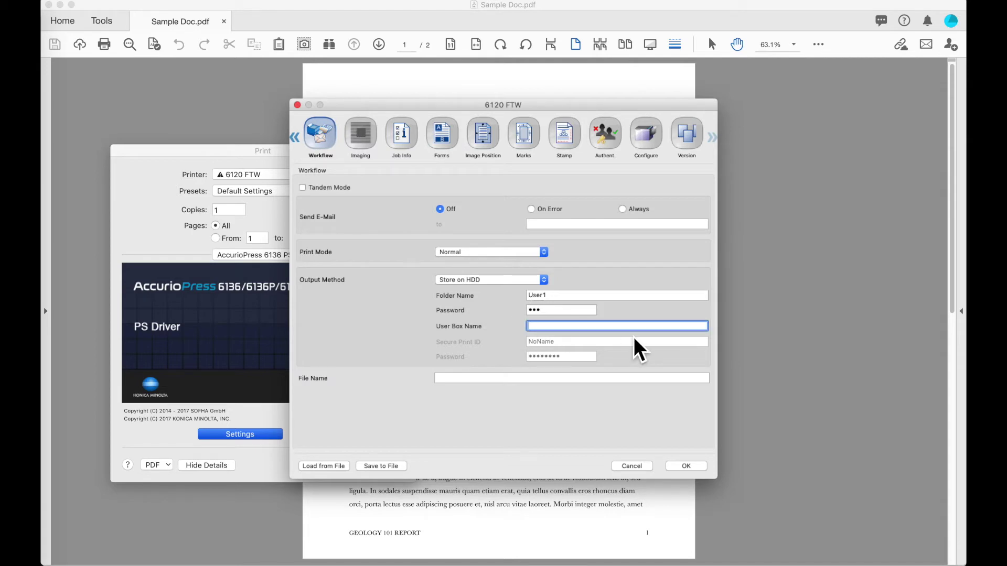
pyautogui.write('Two')
pyautogui.click(687, 467)
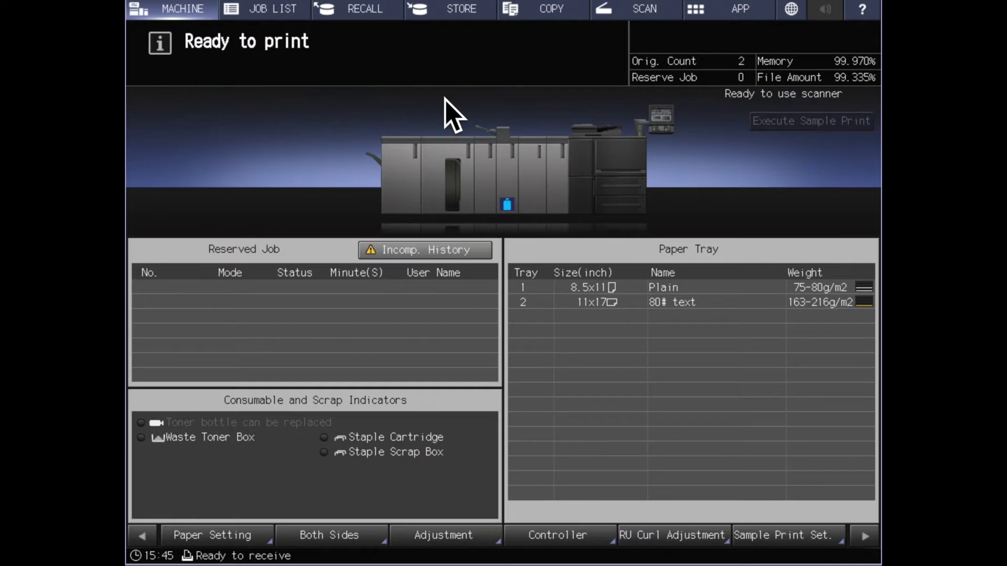
# Recall HDD jobs, unlock the User1 box with its password, and open folder Two
pyautogui.click(382, 25)
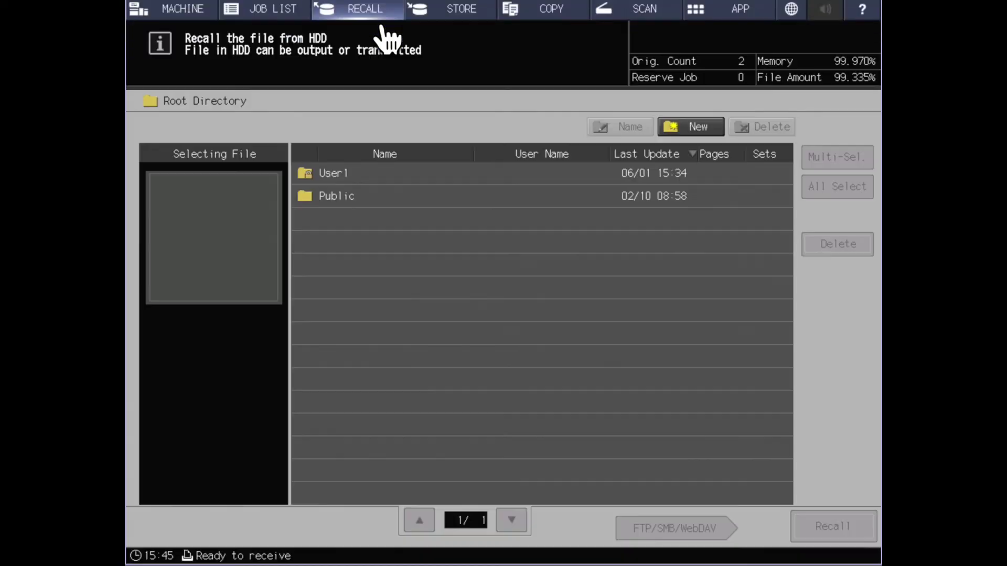
pyautogui.click(369, 181)
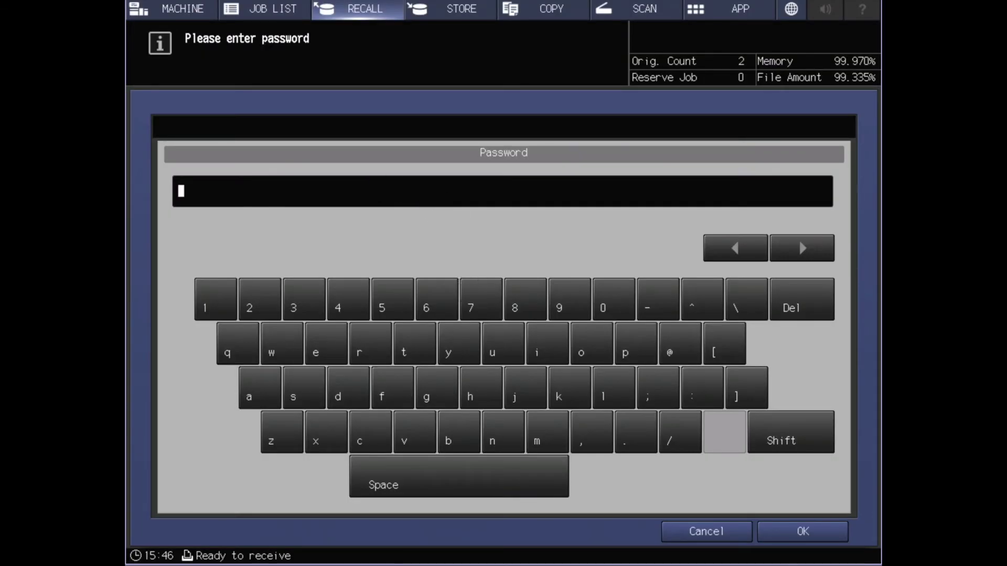
pyautogui.write('***')
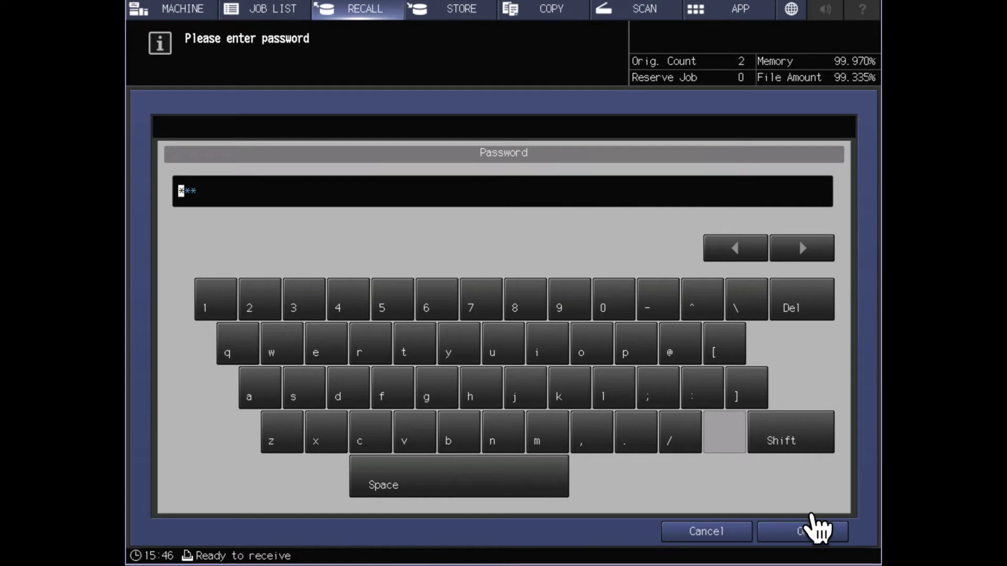
pyautogui.click(817, 532)
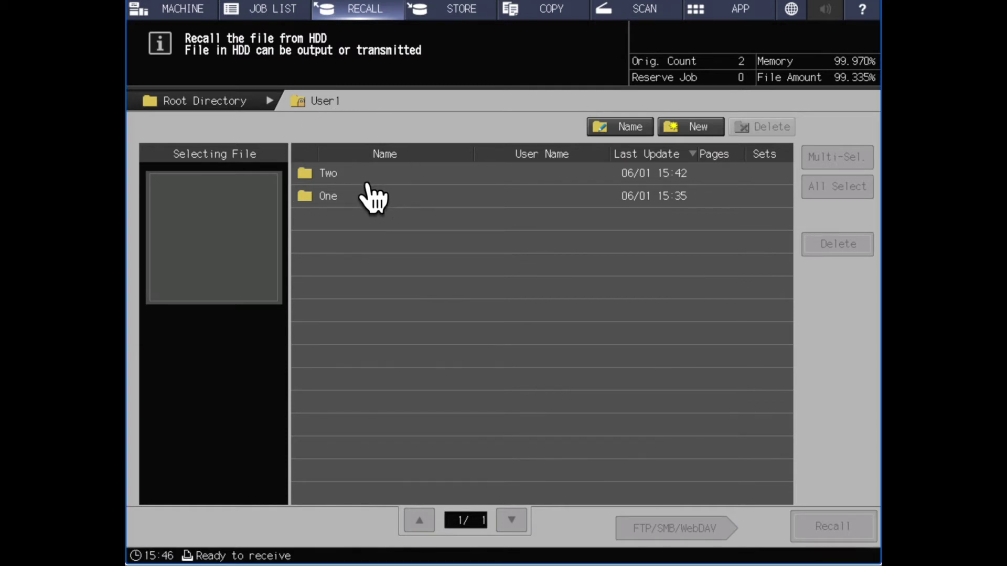
pyautogui.click(366, 180)
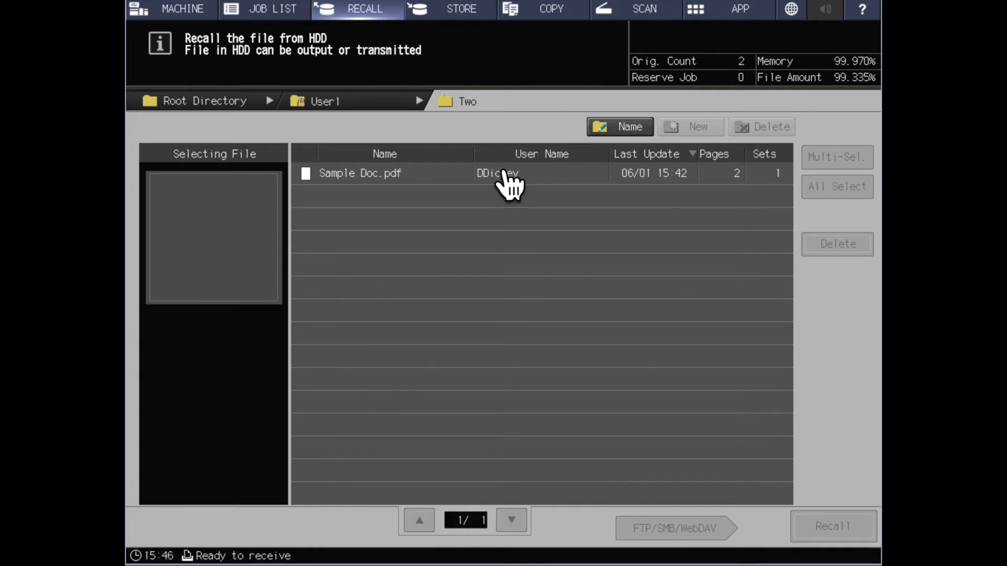
# Return to the HDD Root Directory and start a new folder
pyautogui.click(409, 107)
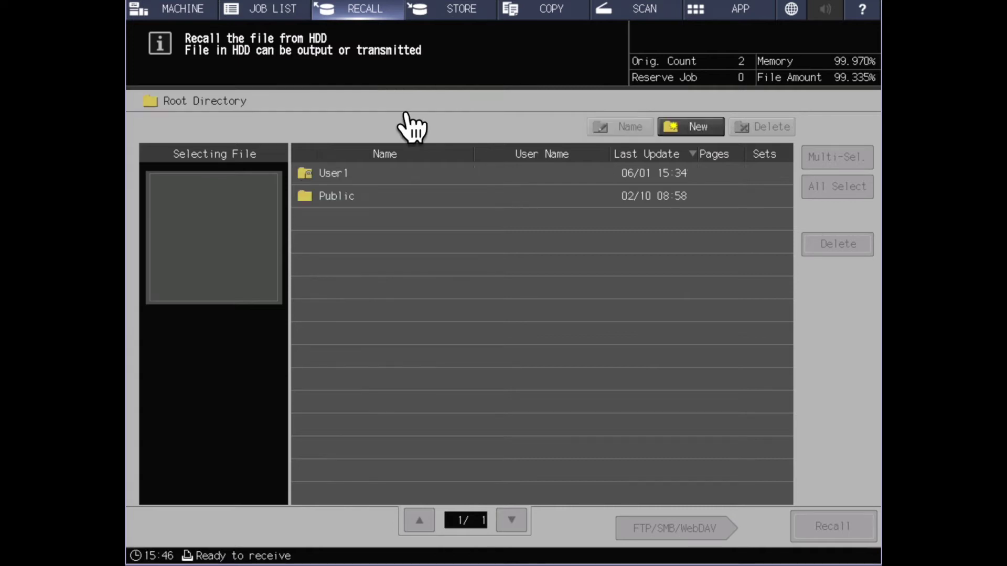
pyautogui.click(719, 132)
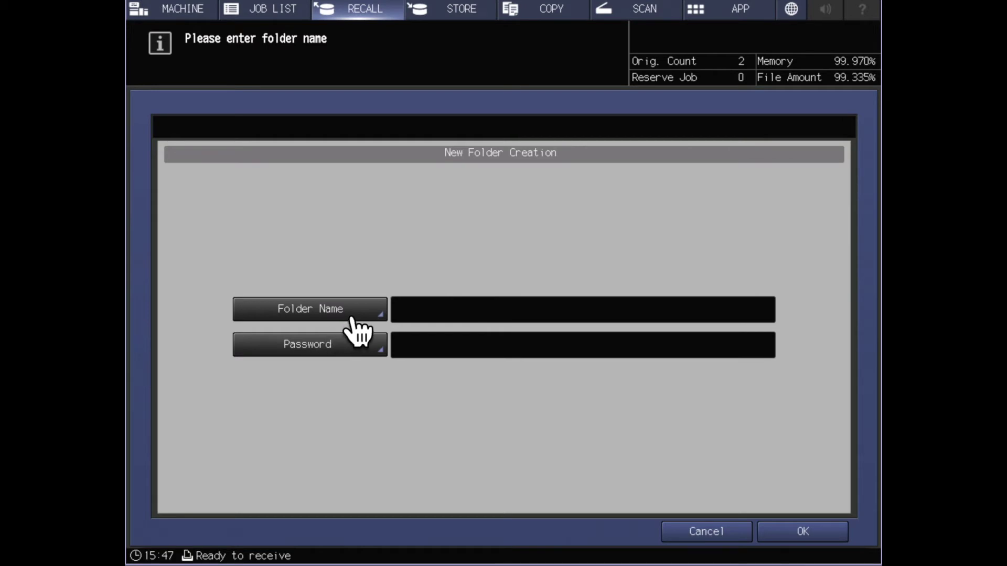
# Create HDD folder User2, protected with a password
pyautogui.click(464, 315)
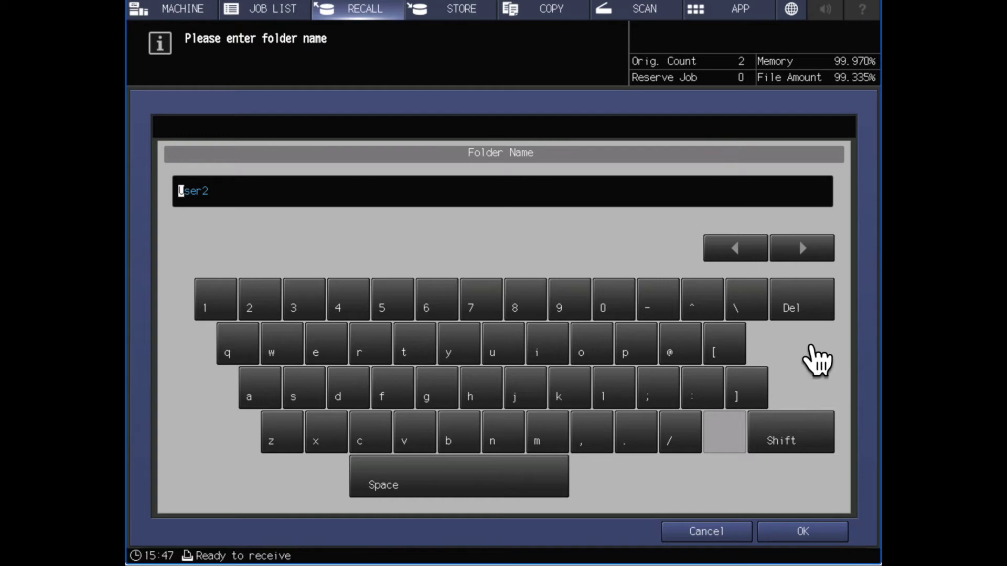
pyautogui.press('Return')
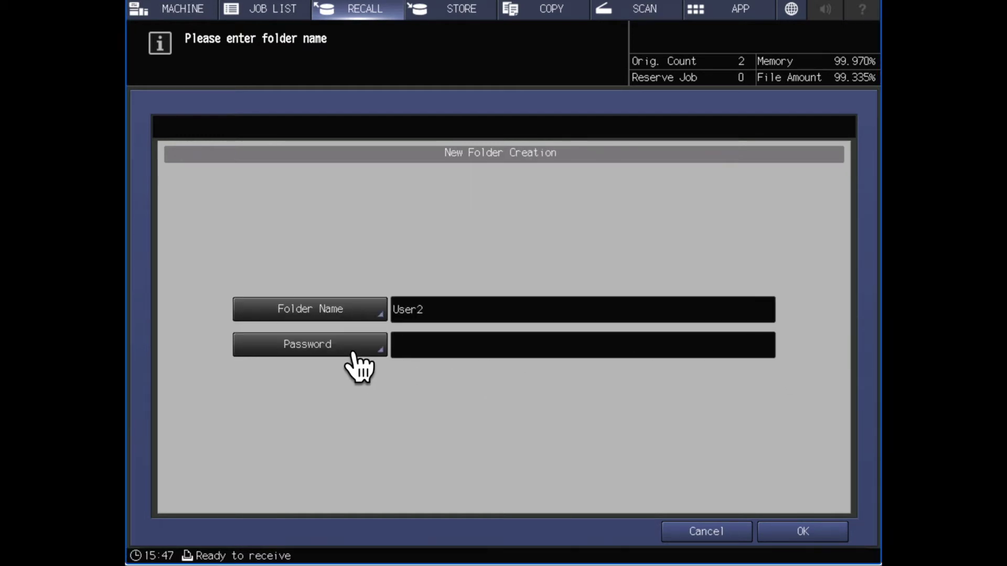
pyautogui.click(354, 354)
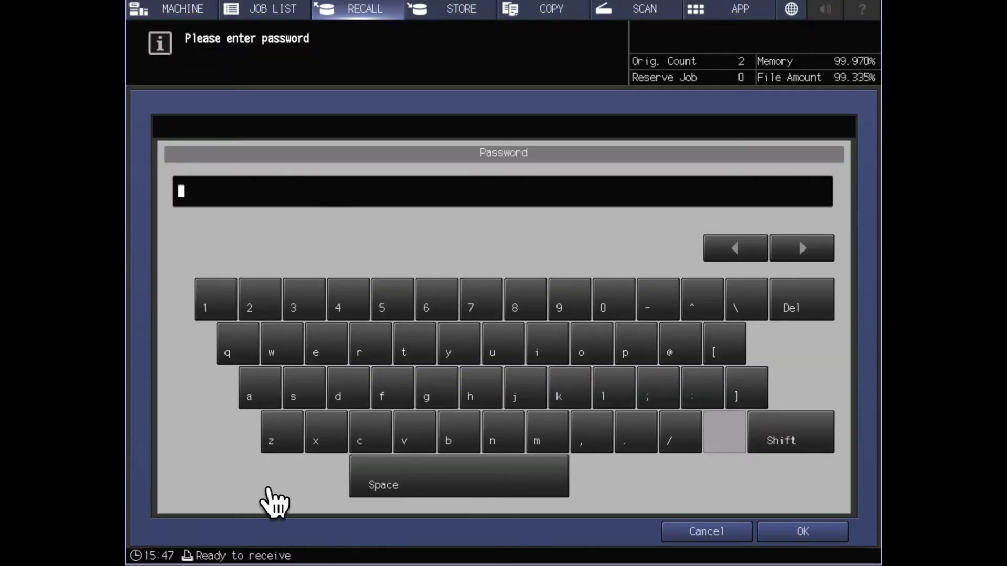
pyautogui.write('***')
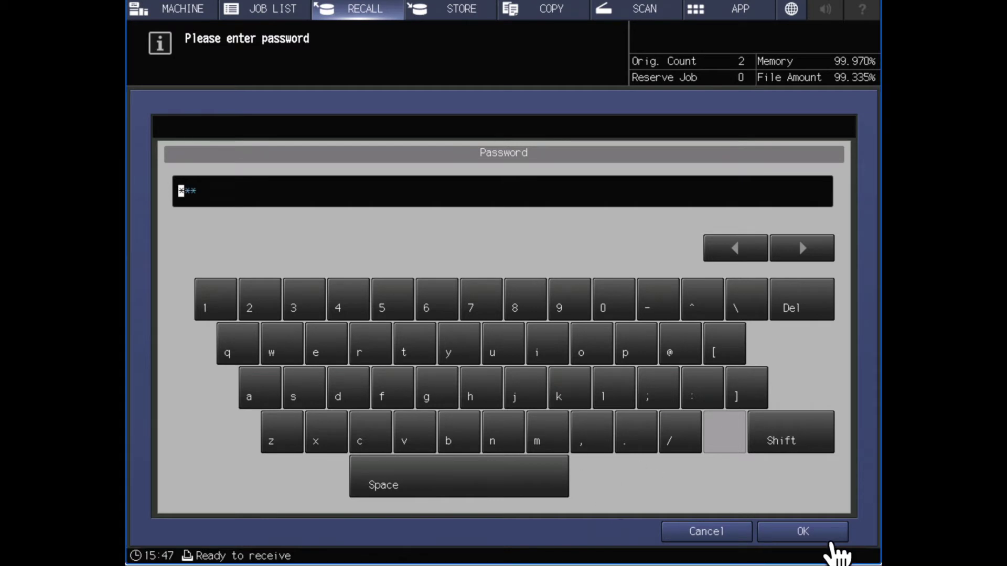
pyautogui.click(832, 540)
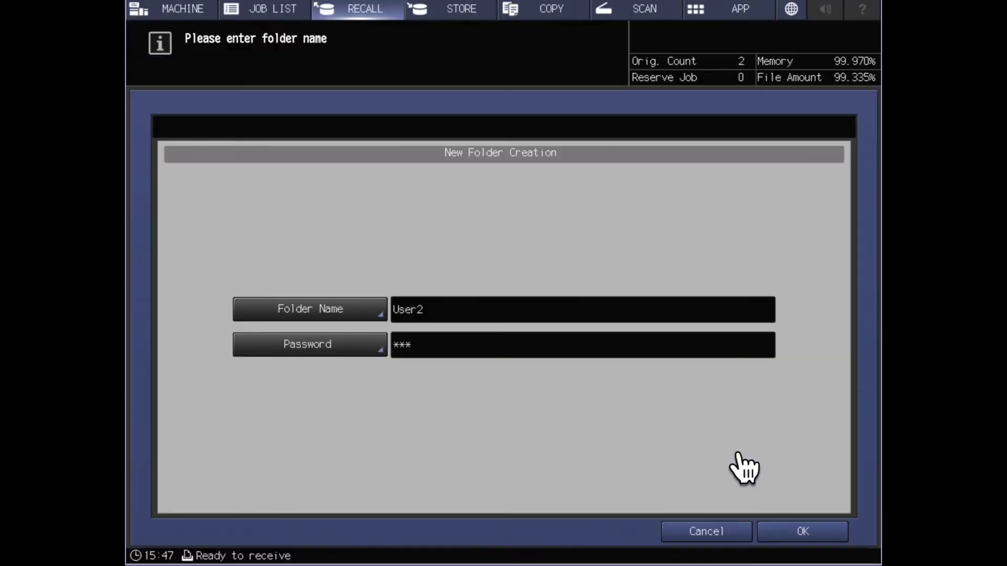
pyautogui.click(803, 532)
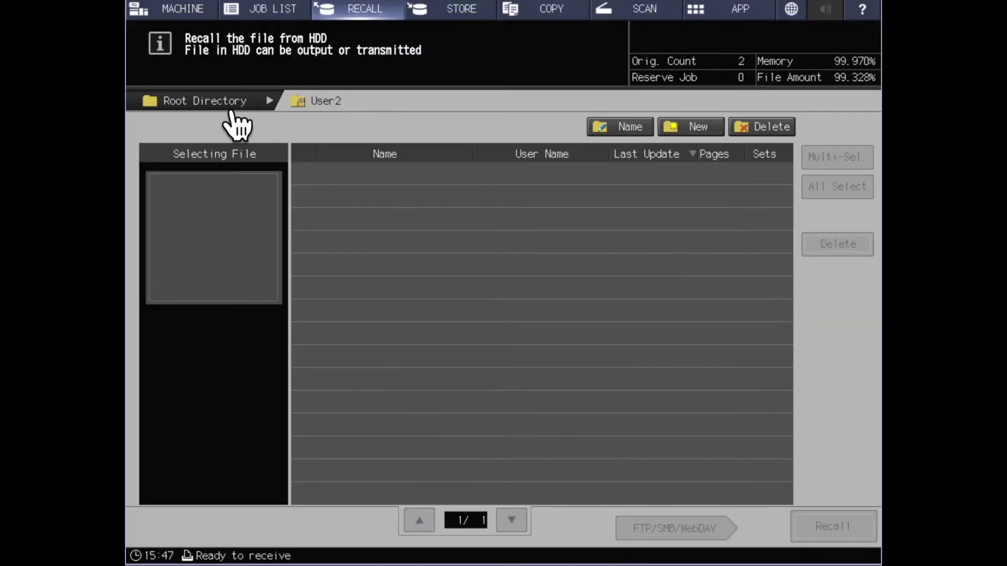
# Go back to the Root Directory listing User2, User1 and Public
pyautogui.click(230, 109)
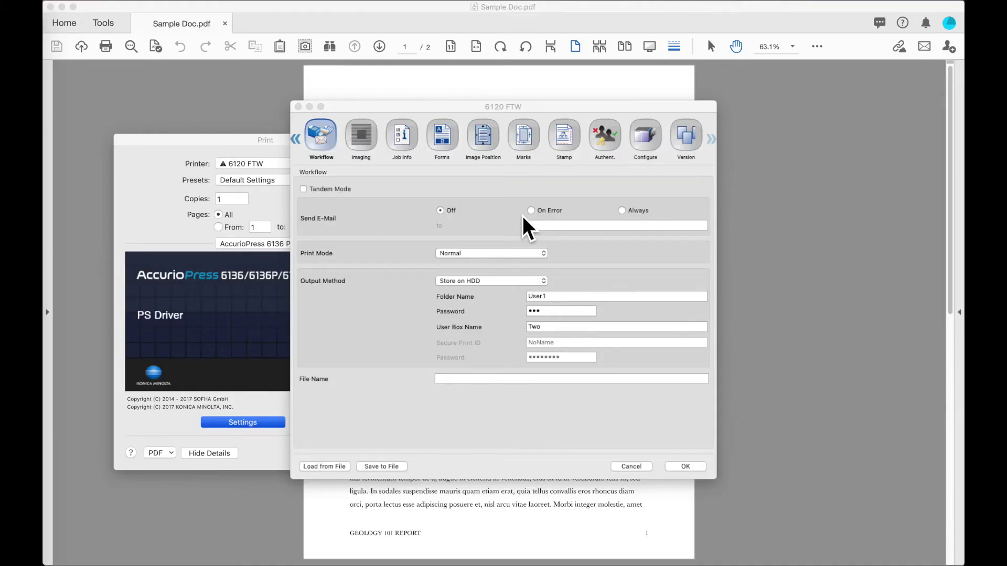
# Switch Output Method to Secure Print and set the Secure Print ID to User0001
pyautogui.click(535, 282)
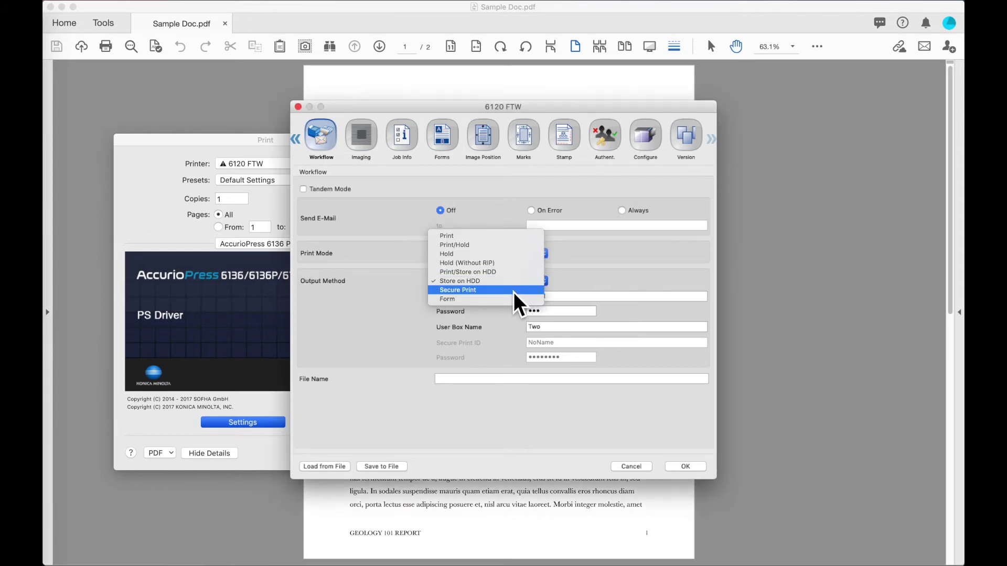
pyautogui.click(515, 290)
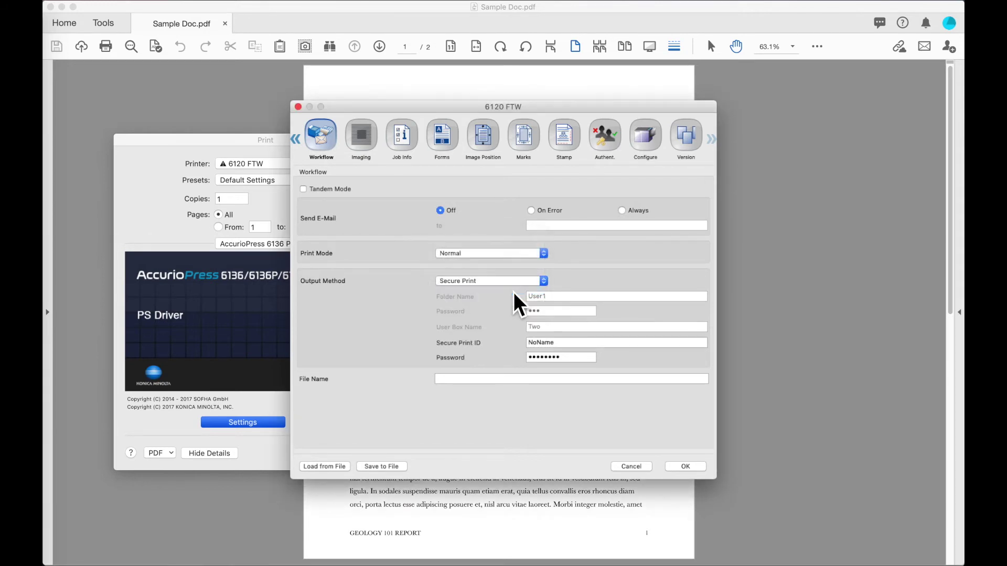
pyautogui.doubleClick(561, 344)
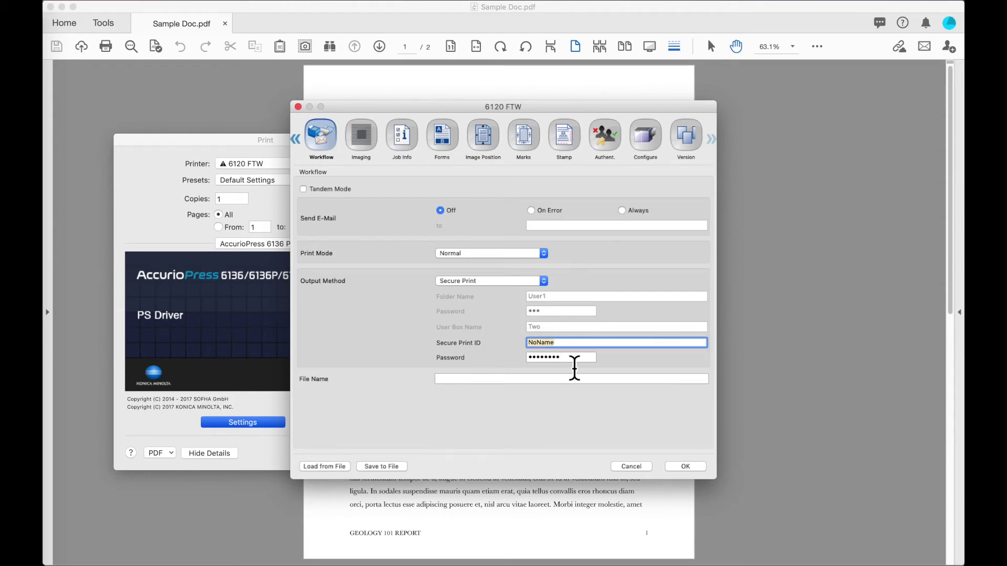
pyautogui.click(573, 359)
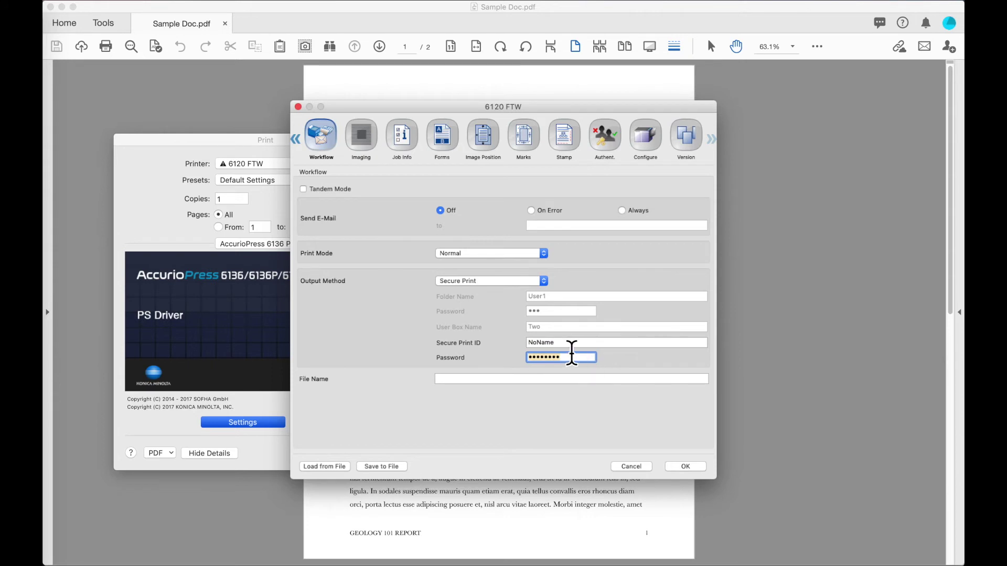
pyautogui.doubleClick(571, 345)
pyautogui.write('User0001')
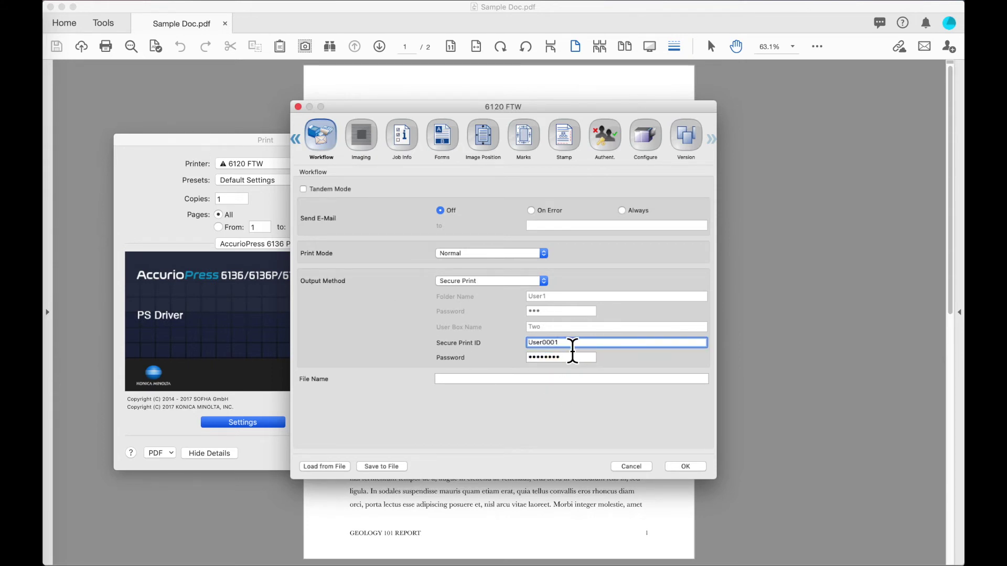
pyautogui.moveTo(572, 351); pyautogui.dragTo(509, 351)
pyautogui.click(568, 346)
# Enter the secure print password and re-enter it to confirm
pyautogui.click(566, 360)
pyautogui.click(469, 373)
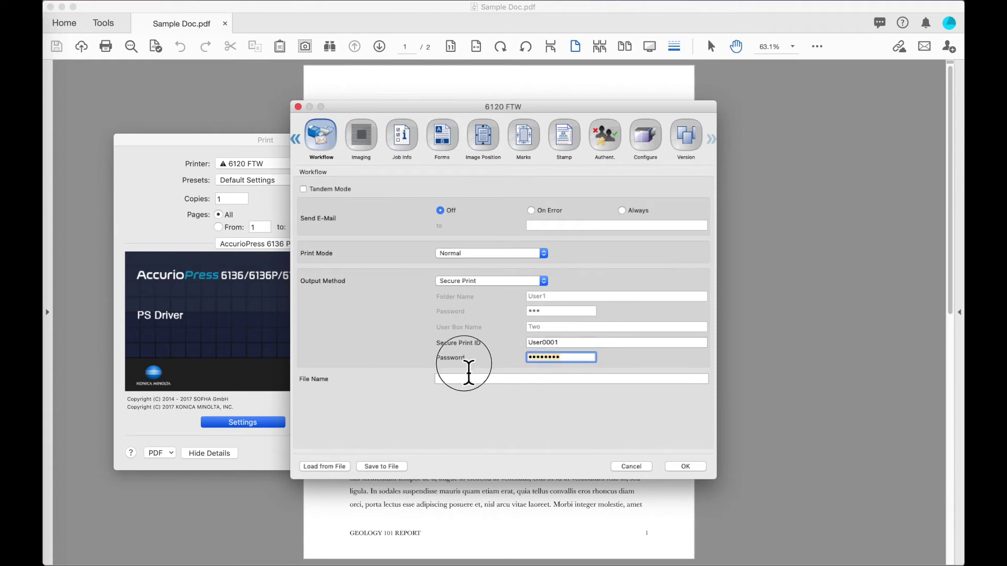
pyautogui.write('••')
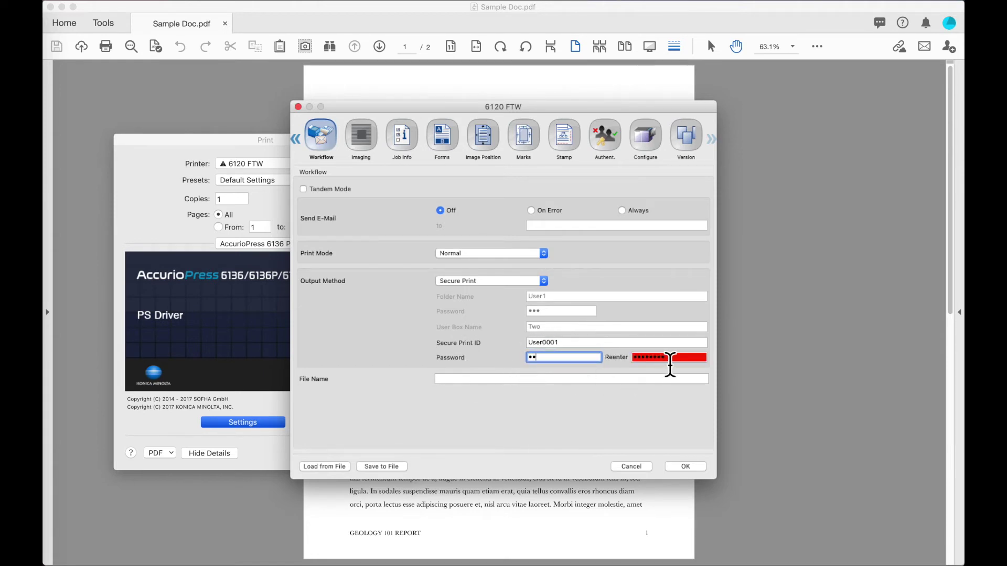
pyautogui.click(684, 357)
pyautogui.write('••')
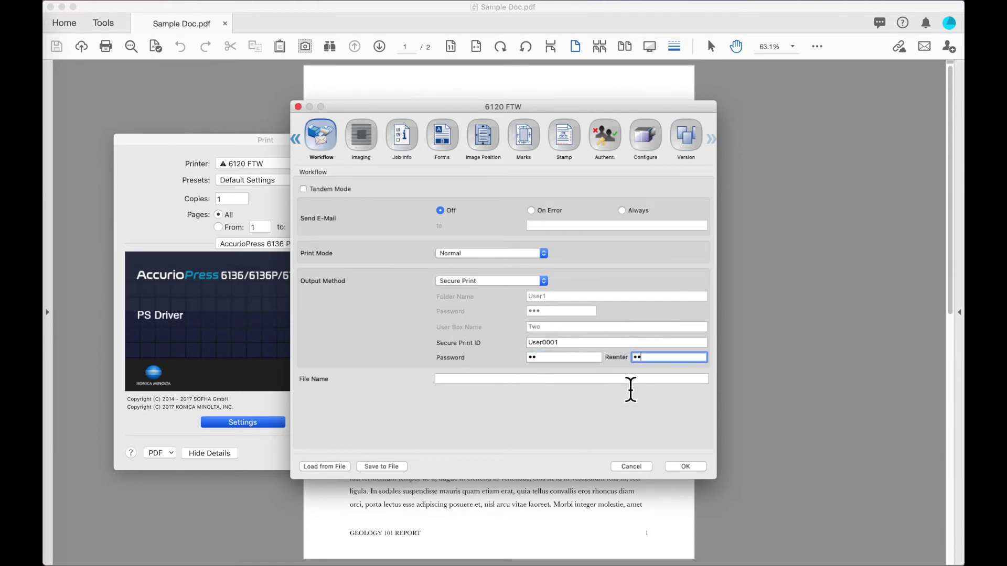
pyautogui.click(461, 379)
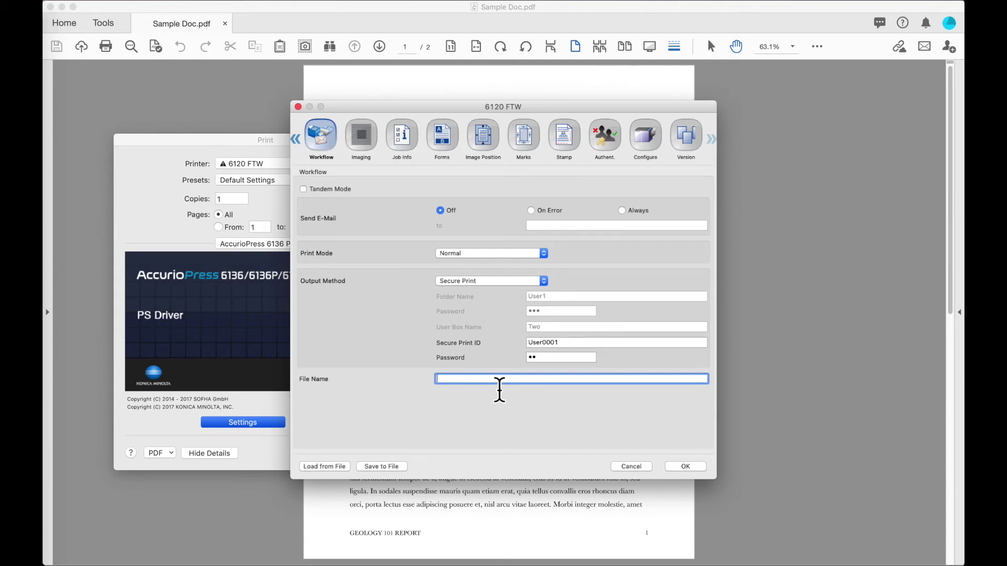
# Accept the driver settings, then unlock the user's folder under JOB LIST > Secure Job
pyautogui.click(682, 465)
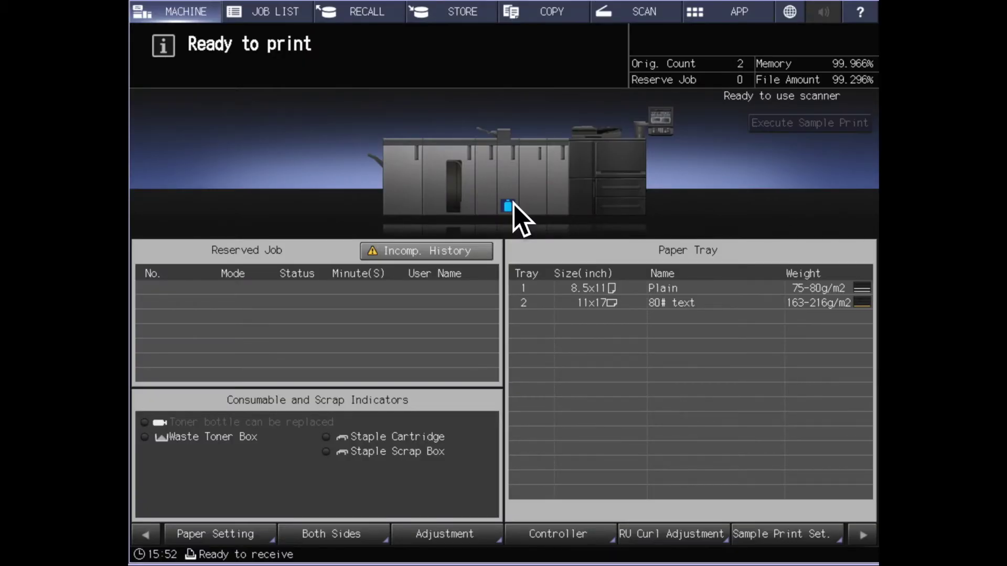
pyautogui.click(284, 25)
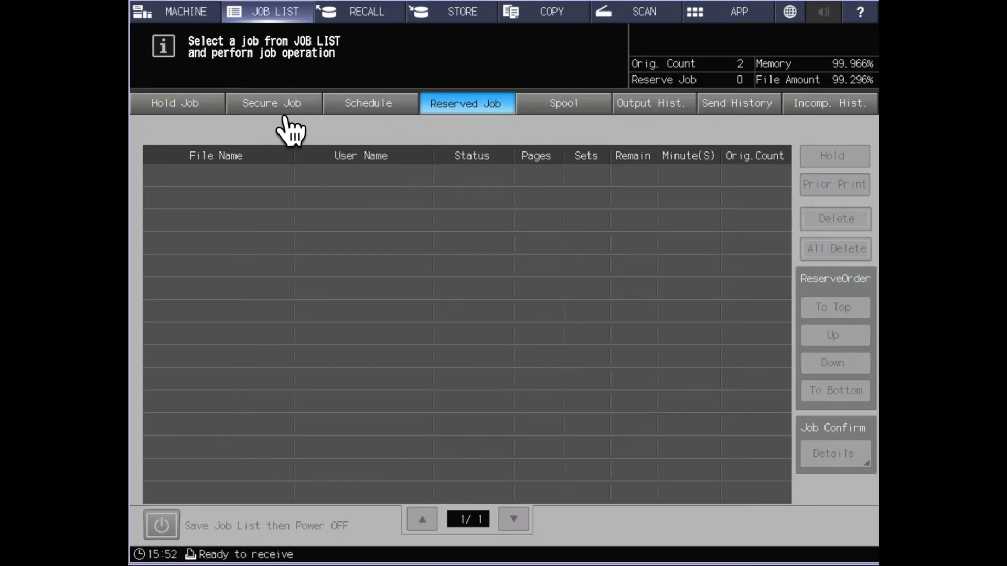
pyautogui.click(303, 112)
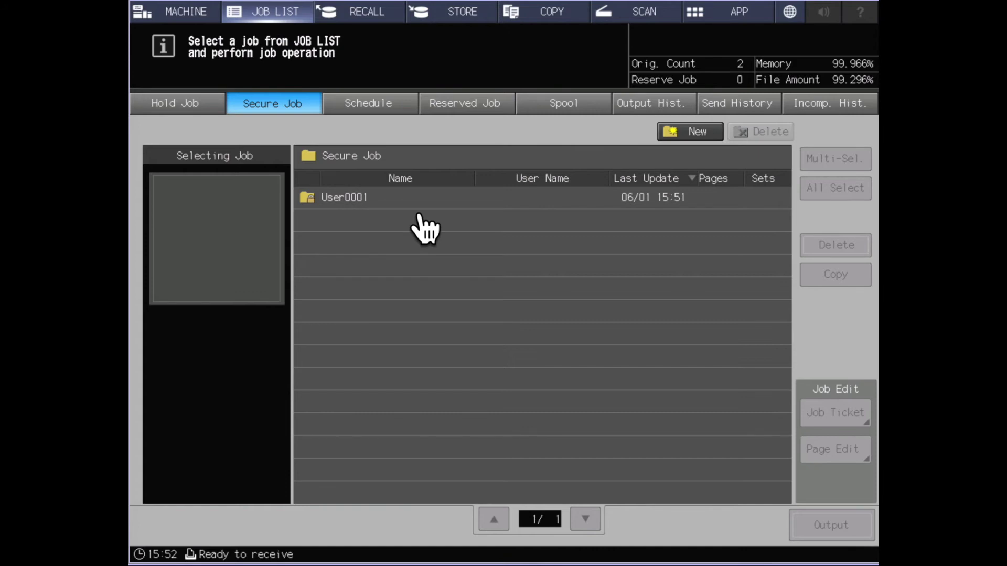
pyautogui.click(361, 205)
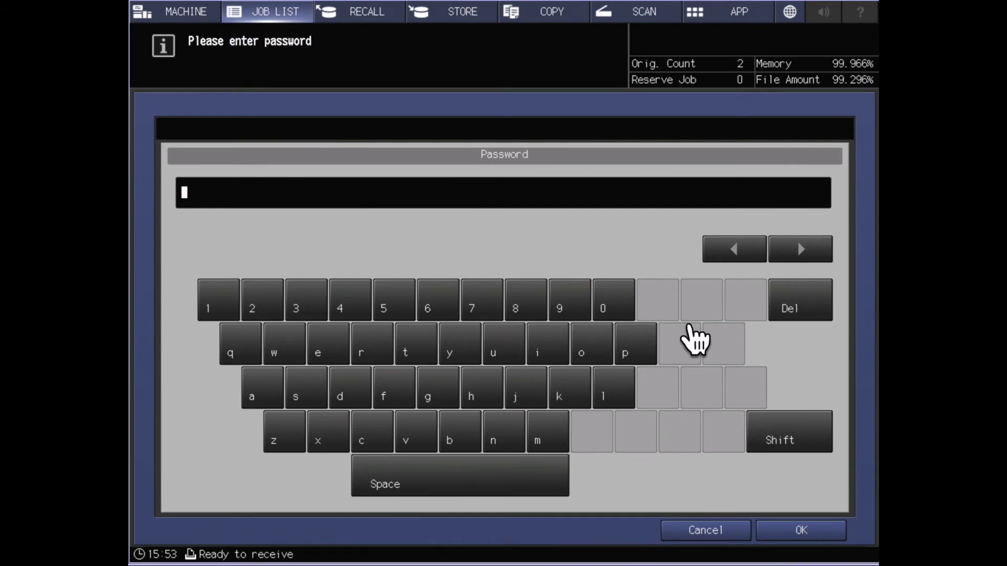
pyautogui.click(690, 326)
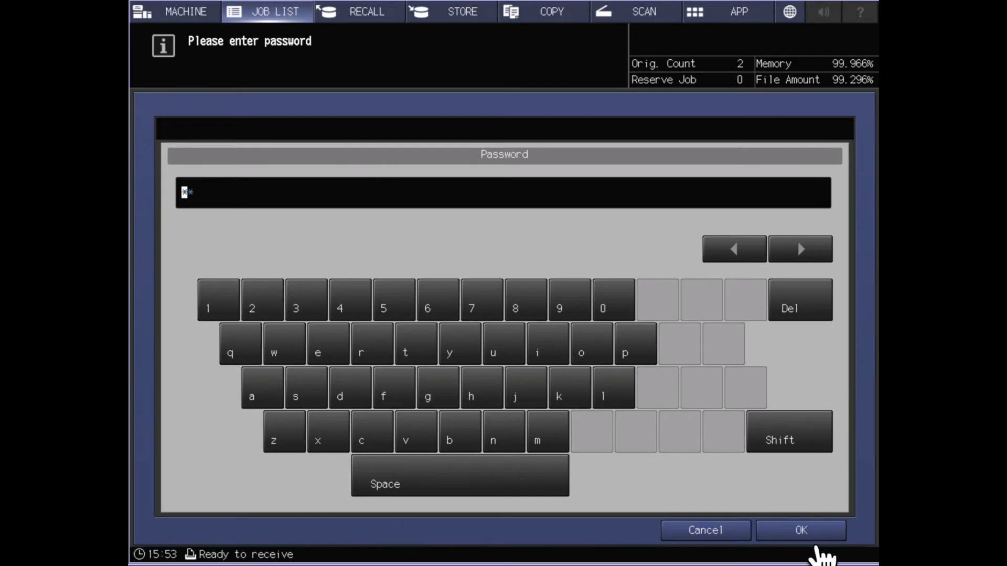
pyautogui.click(810, 531)
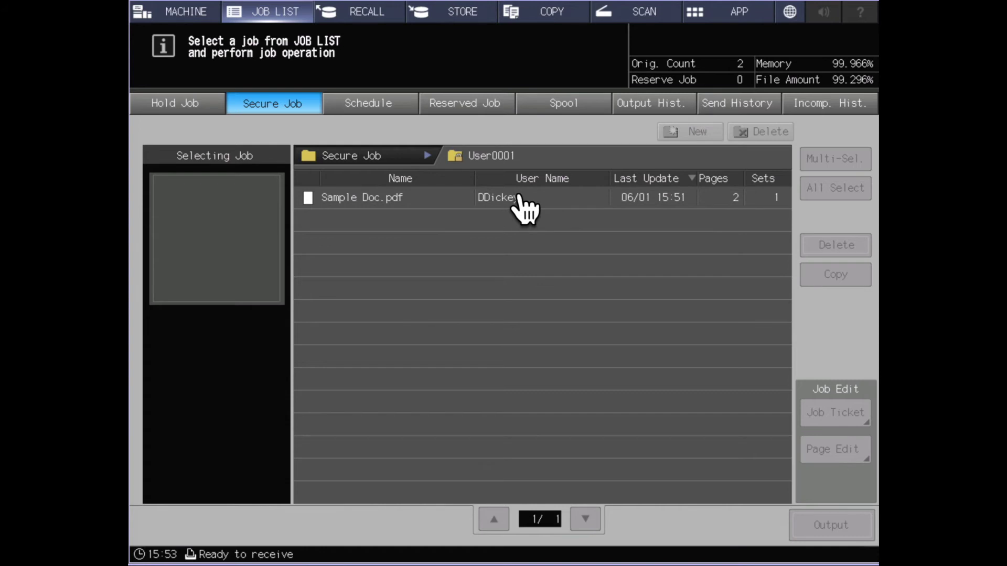
# Select the Sample Doc.pdf job and edit its Job Ticket
pyautogui.click(408, 204)
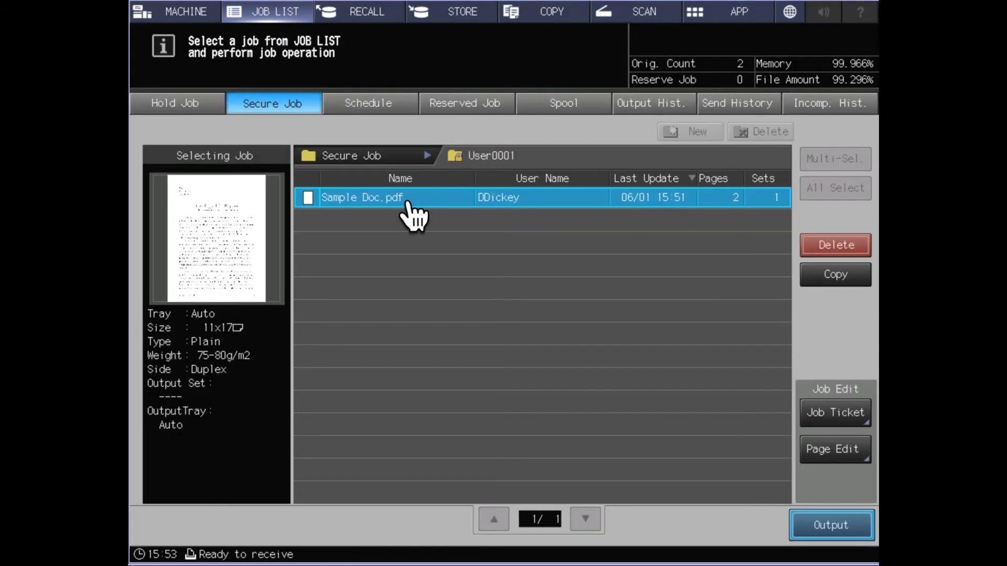
pyautogui.click(868, 436)
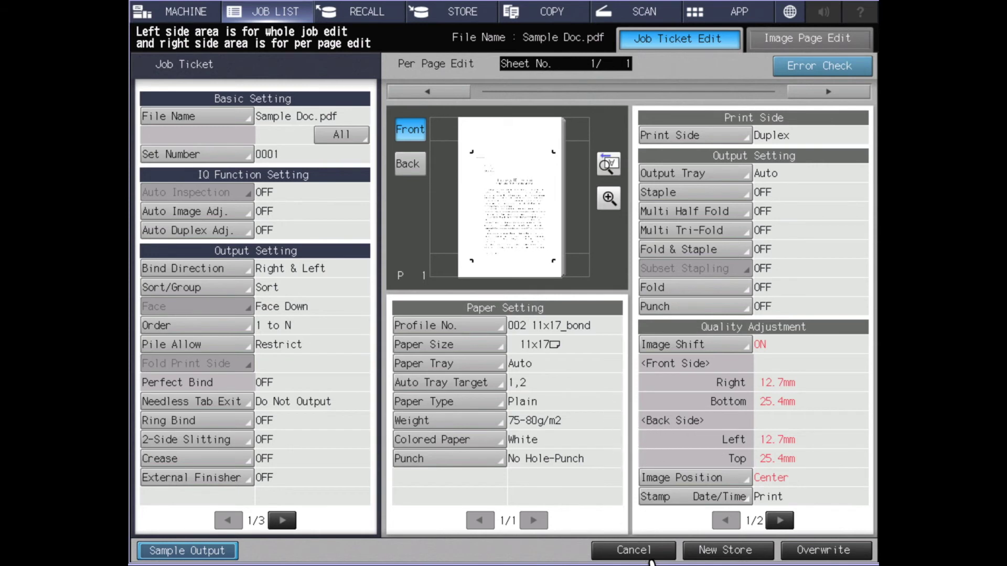
# Leave the job ticket unchanged and output the secured Sample Doc.pdf job
pyautogui.click(849, 548)
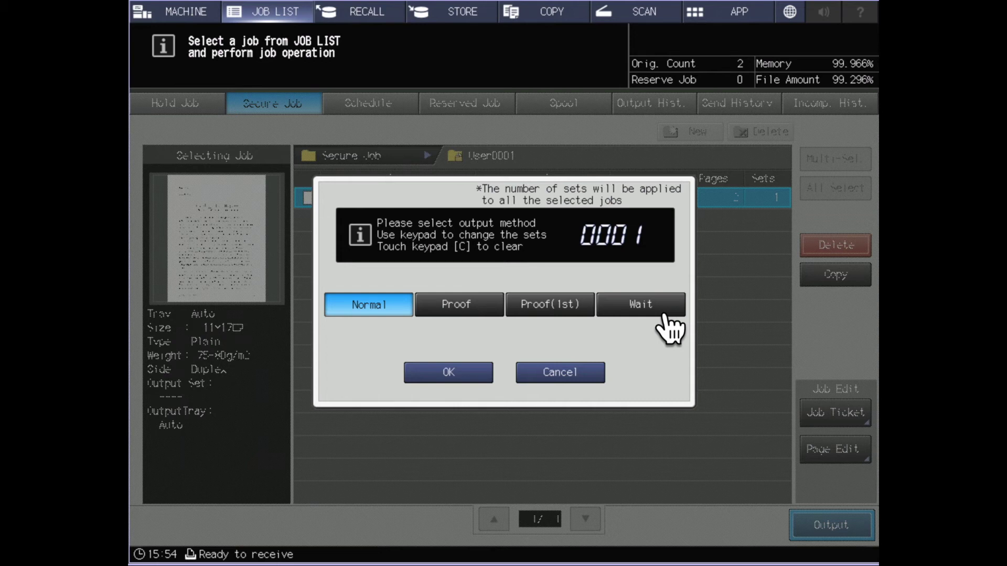
pyautogui.click(580, 380)
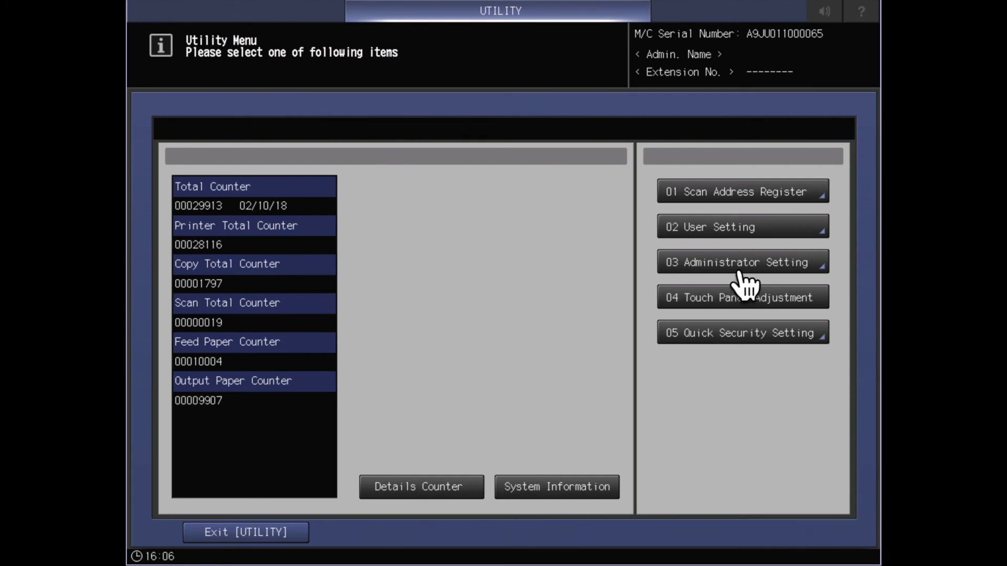
# Turn controller software switch 137 On in Administrator Setting and return to the controller menu
pyautogui.click(744, 262)
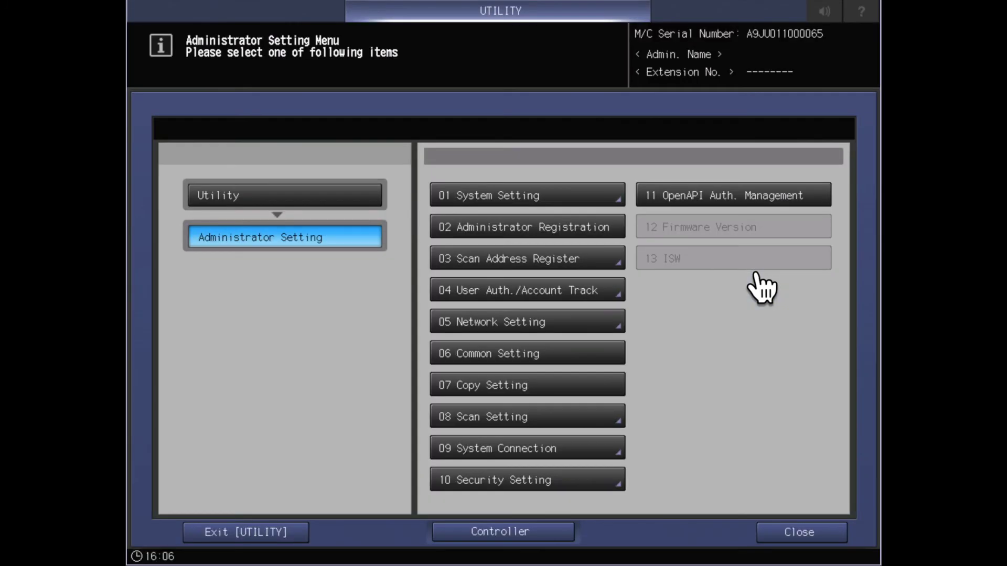
pyautogui.click(519, 538)
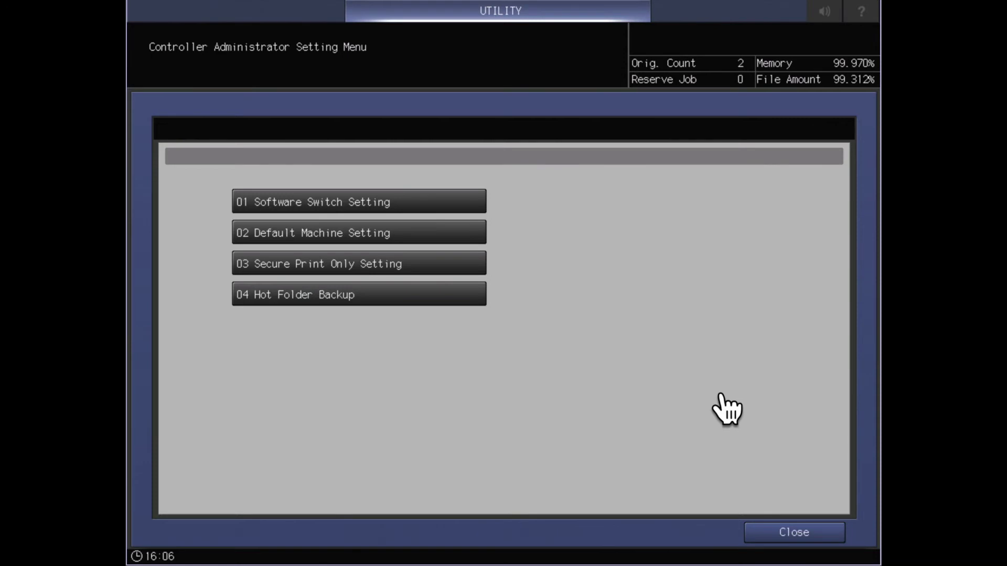
pyautogui.click(326, 207)
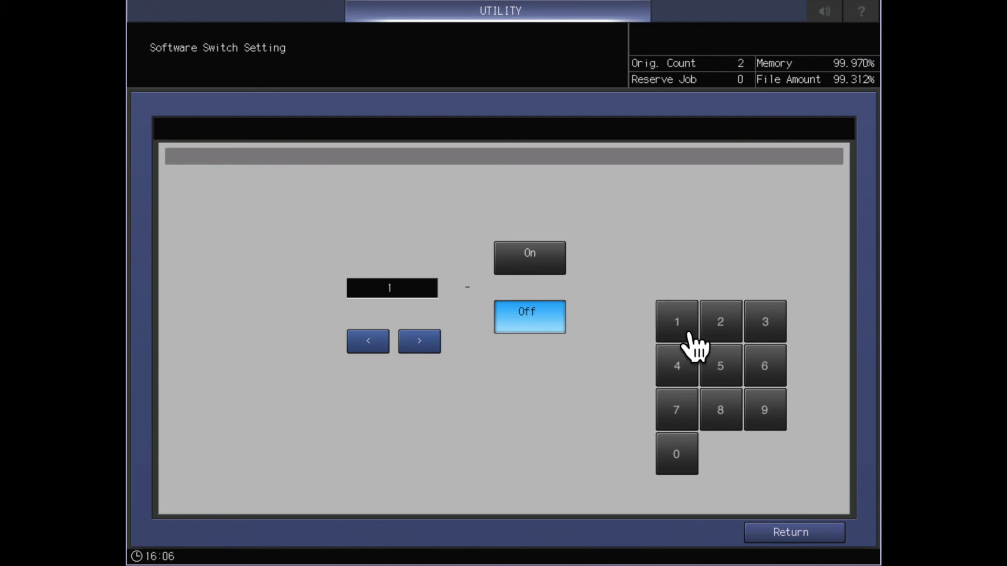
pyautogui.write('37')
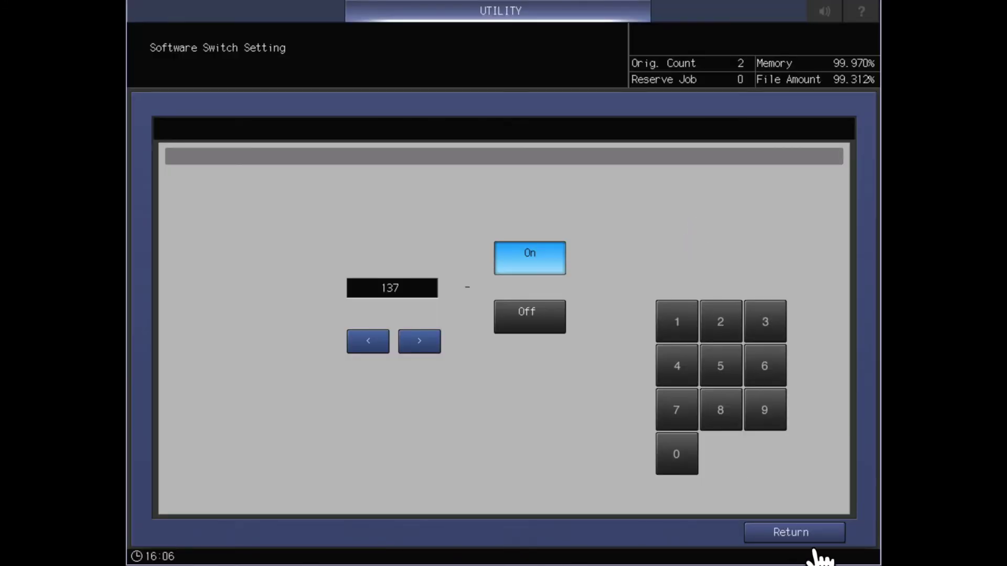
pyautogui.click(808, 533)
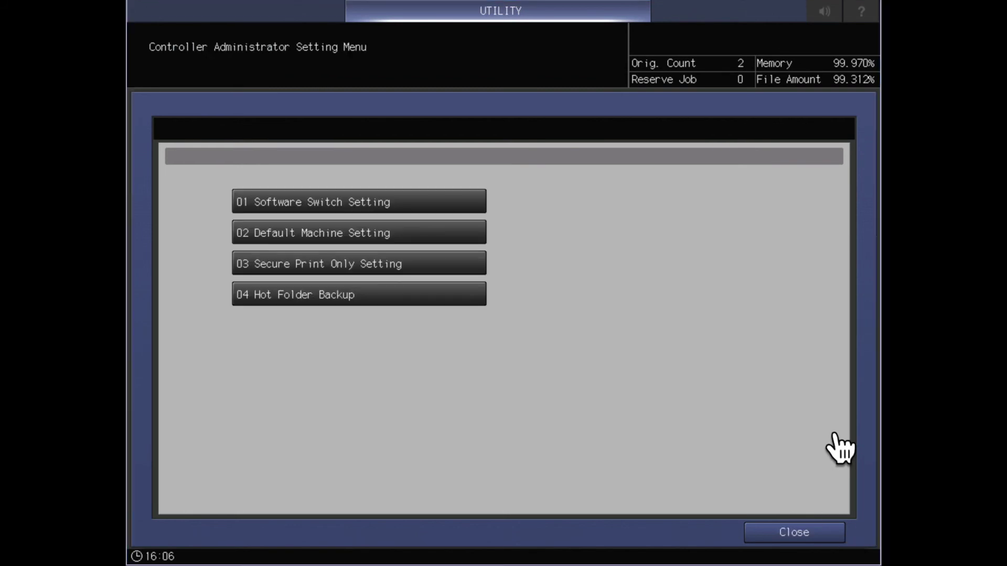
pyautogui.click(839, 531)
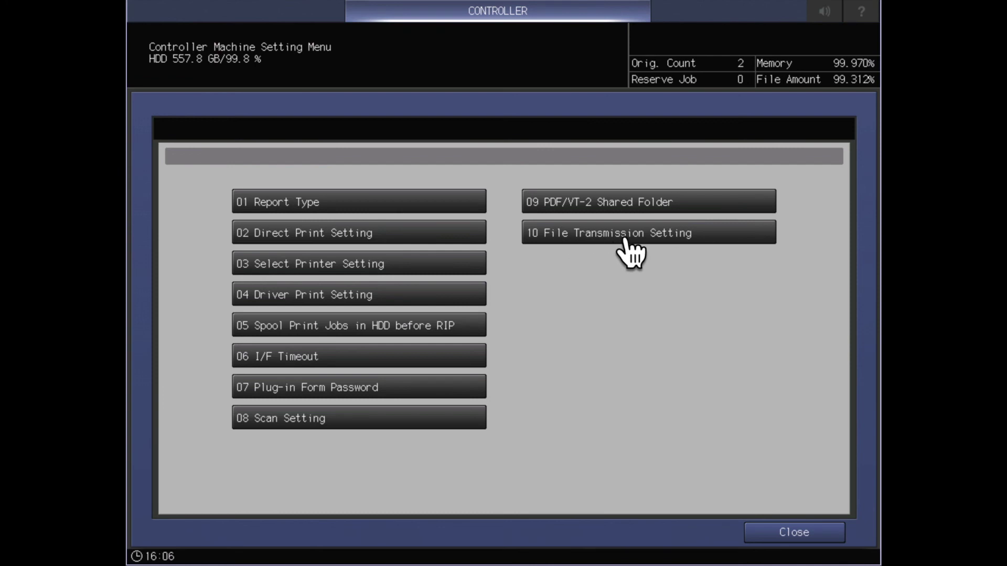
# Open File Transmission Setting destination 01 on the panel, then bring the driver settings forward
pyautogui.click(629, 239)
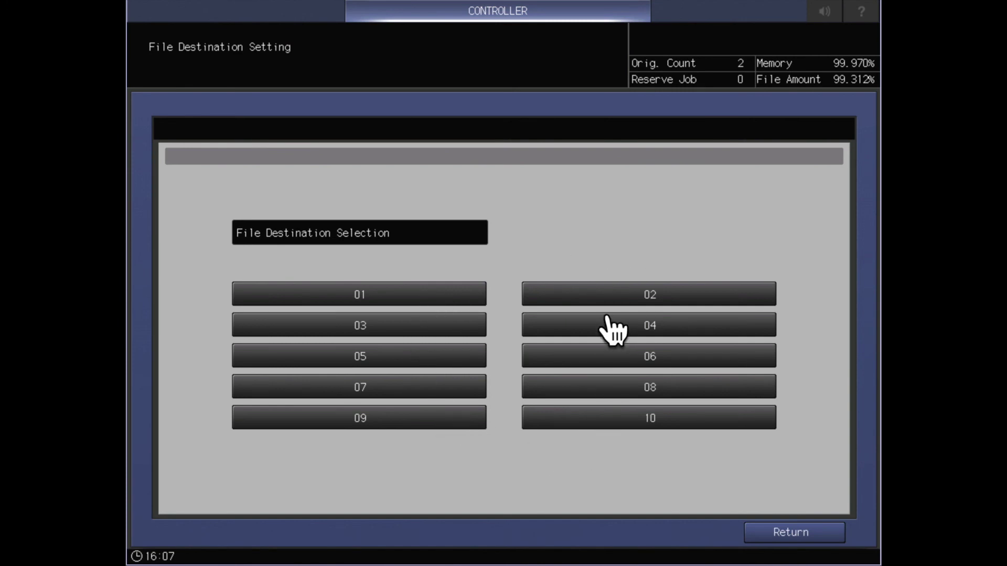
pyautogui.click(437, 303)
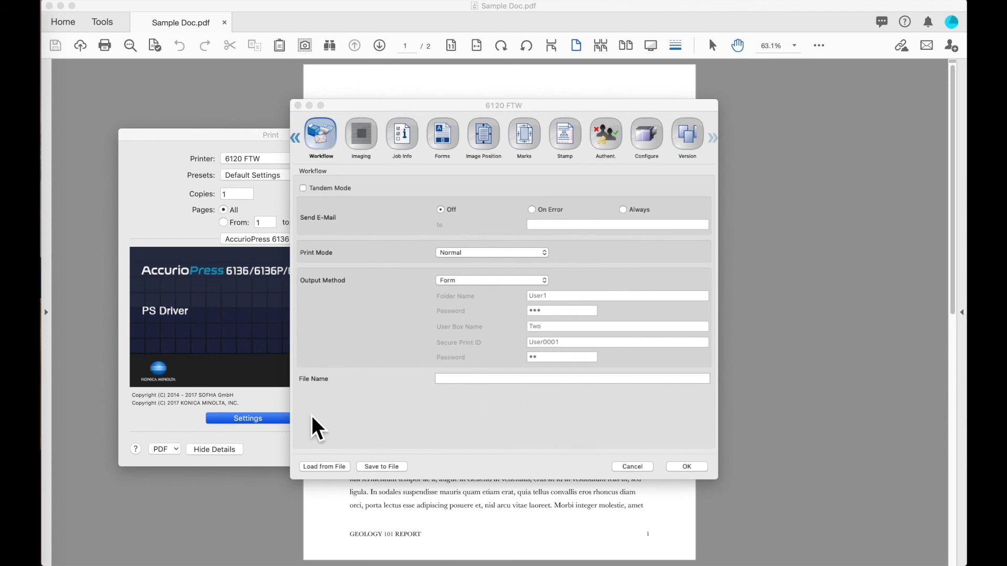
pyautogui.click(652, 146)
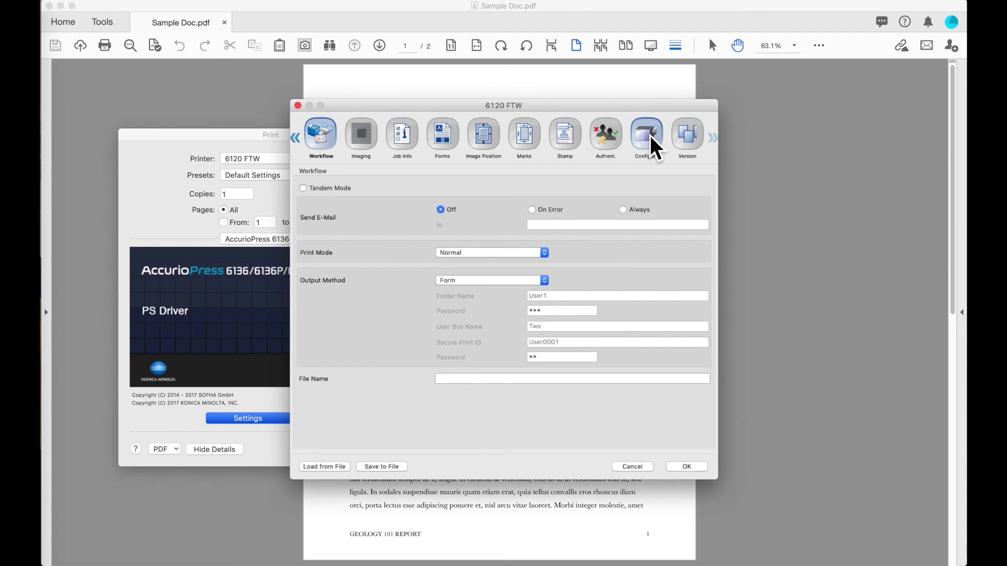
# Set the Workflow File Transmission Setting to destination 1 and accept the driver settings
pyautogui.click(652, 146)
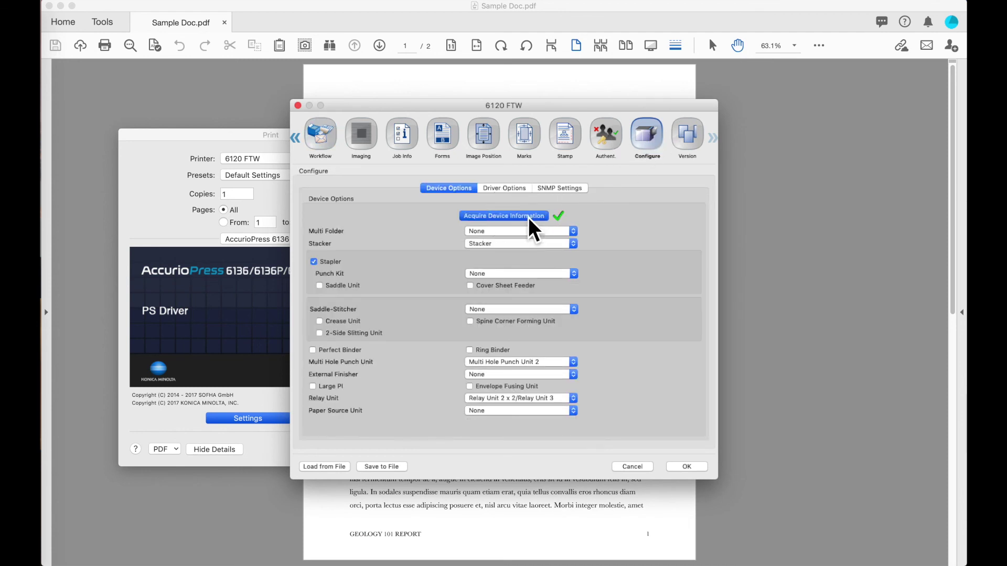
pyautogui.click(322, 142)
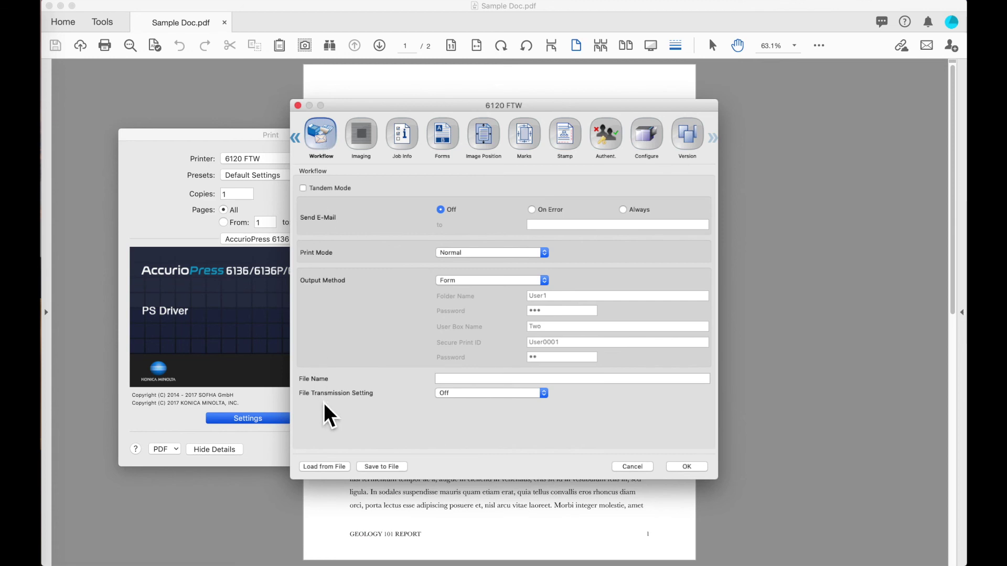
pyautogui.click(511, 396)
pyautogui.click(509, 402)
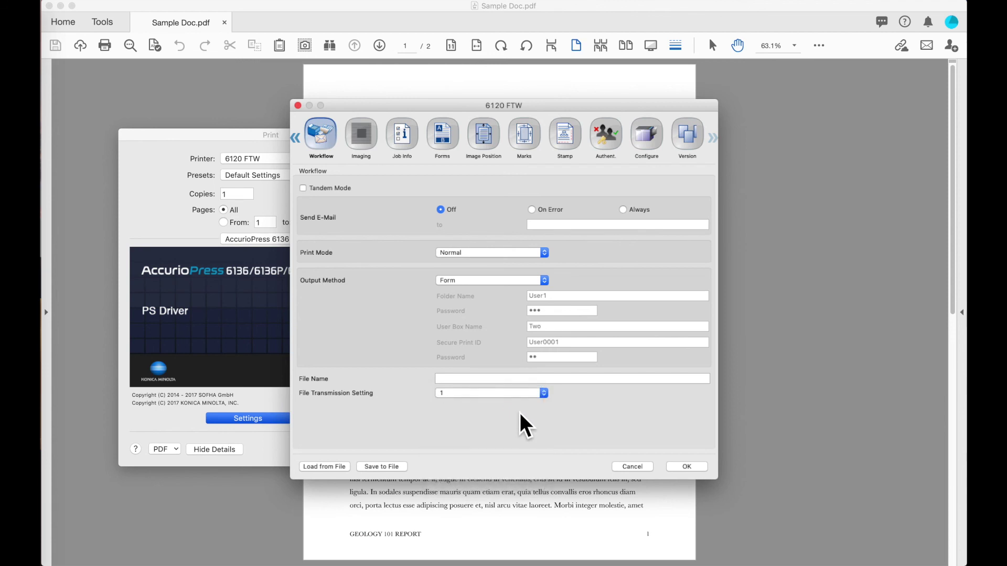
pyautogui.click(688, 468)
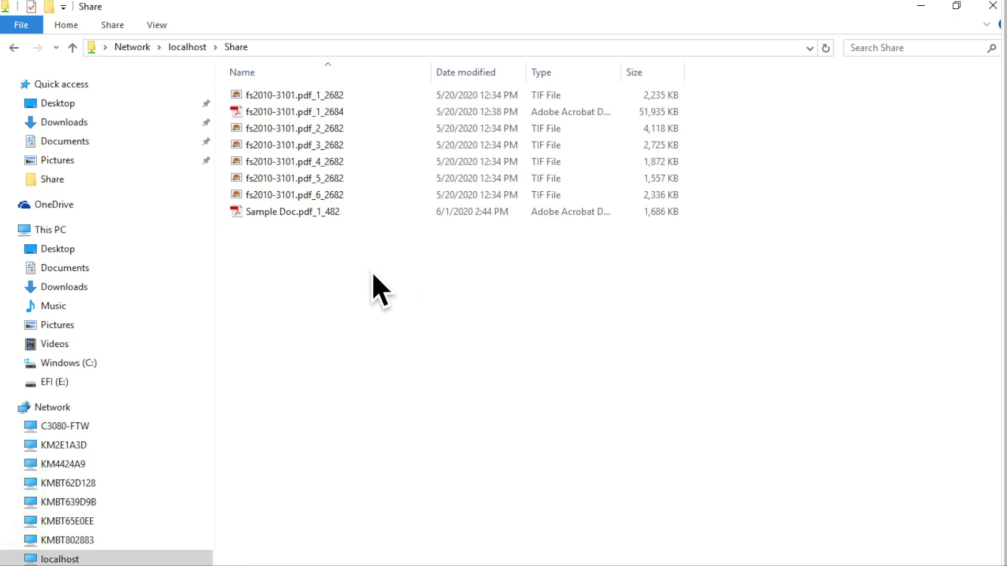
pyautogui.click(285, 213)
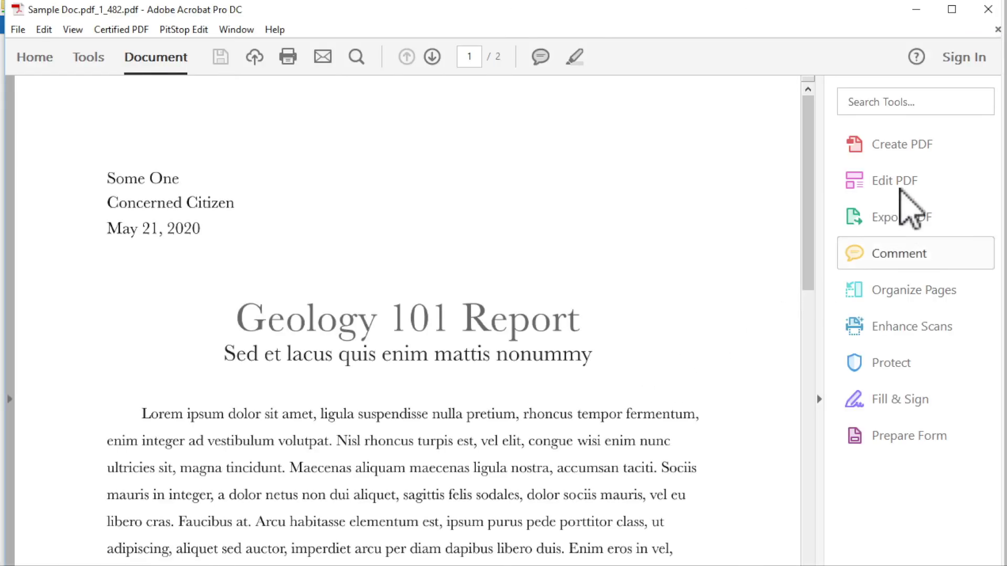
pyautogui.click(988, 9)
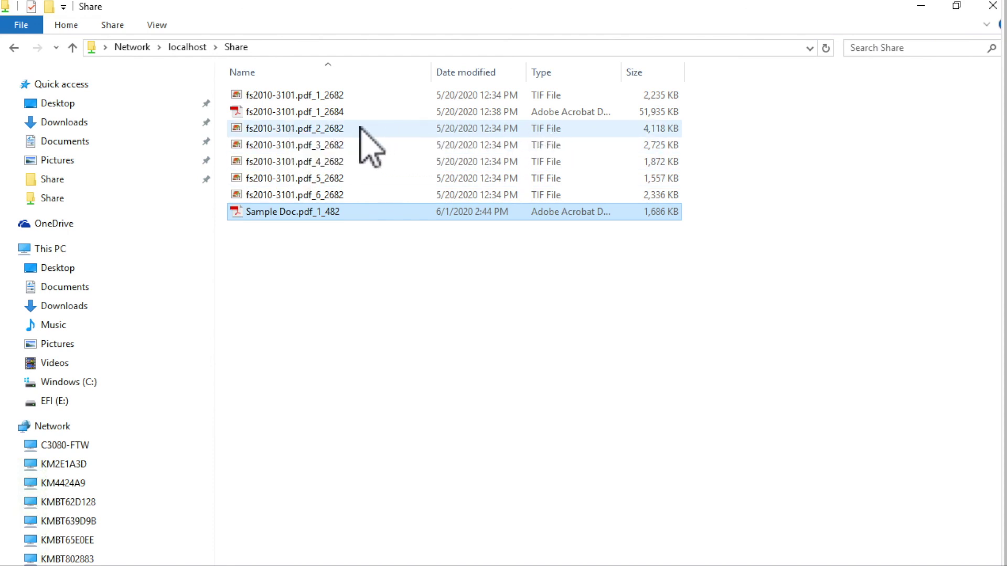
# Open the fs2010-3101.pdf_2_2682 TIF from the Share folder in Photo Viewer
pyautogui.click(358, 129)
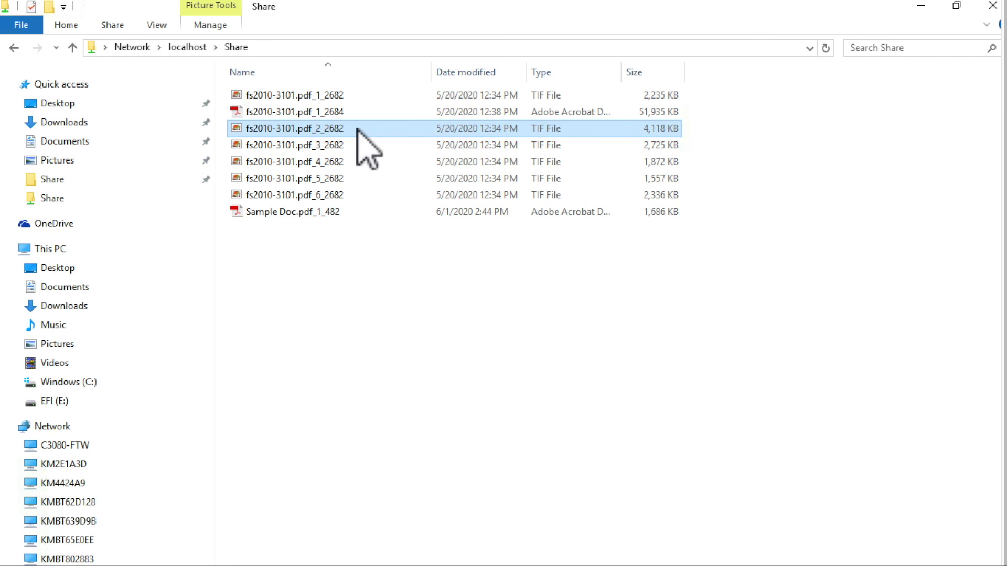
pyautogui.doubleClick(357, 128)
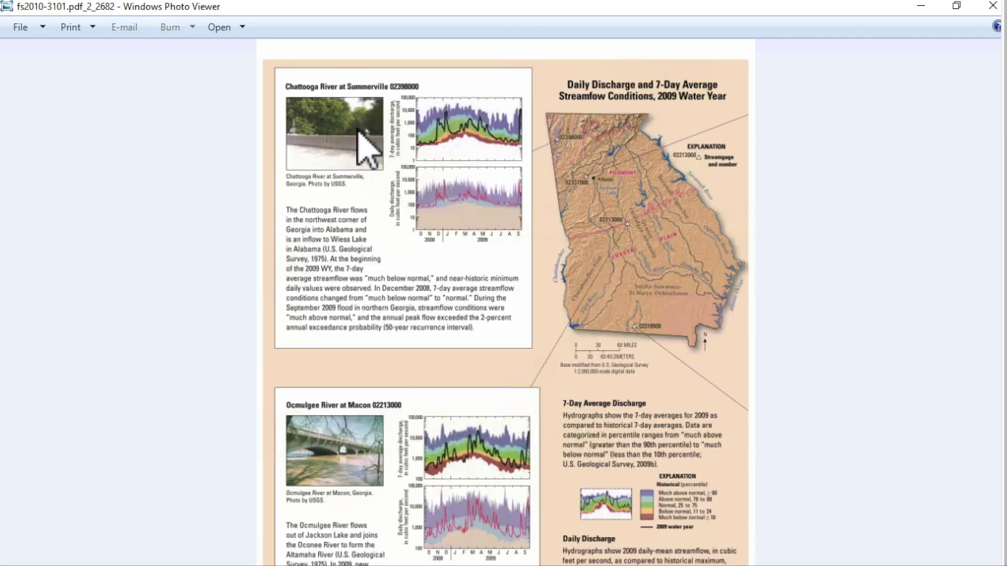